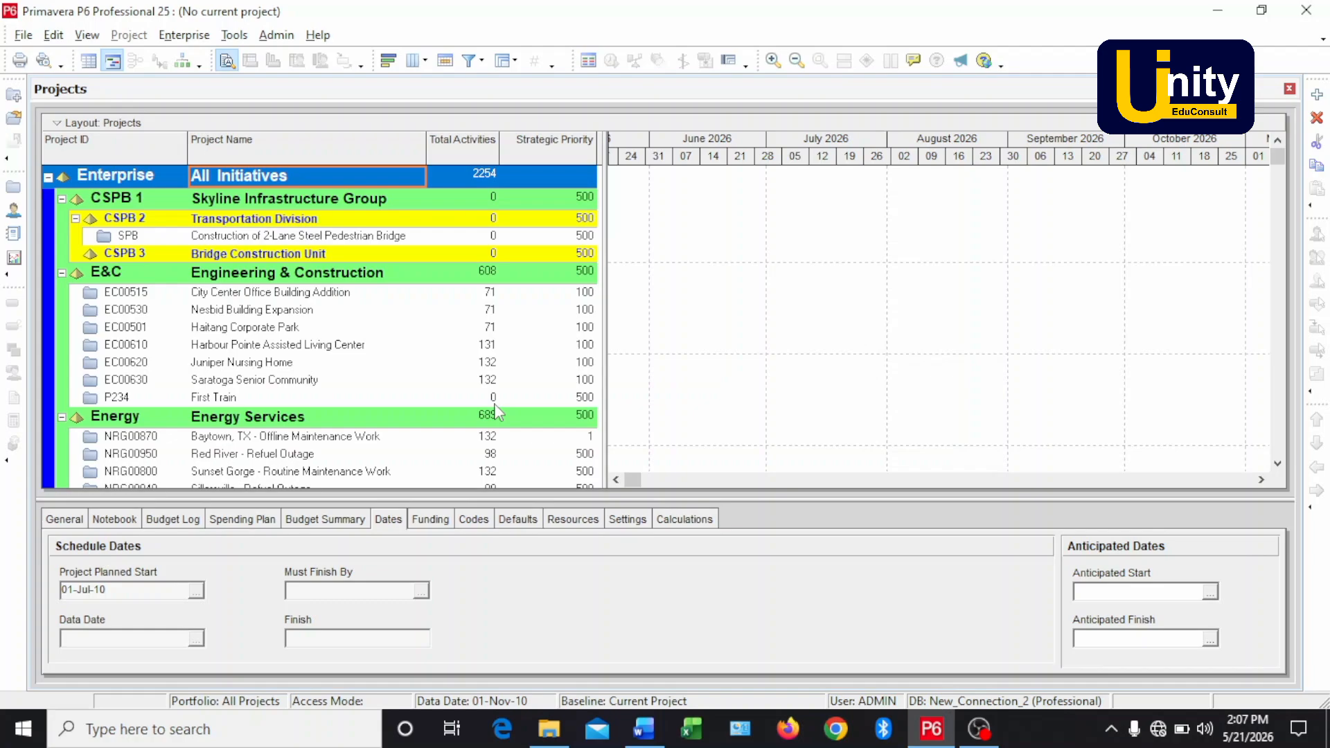
- Consult the Activities & Relationships table in the Word document and open the SPB pedestrian bridge project in Primavera P6
click(644, 729)
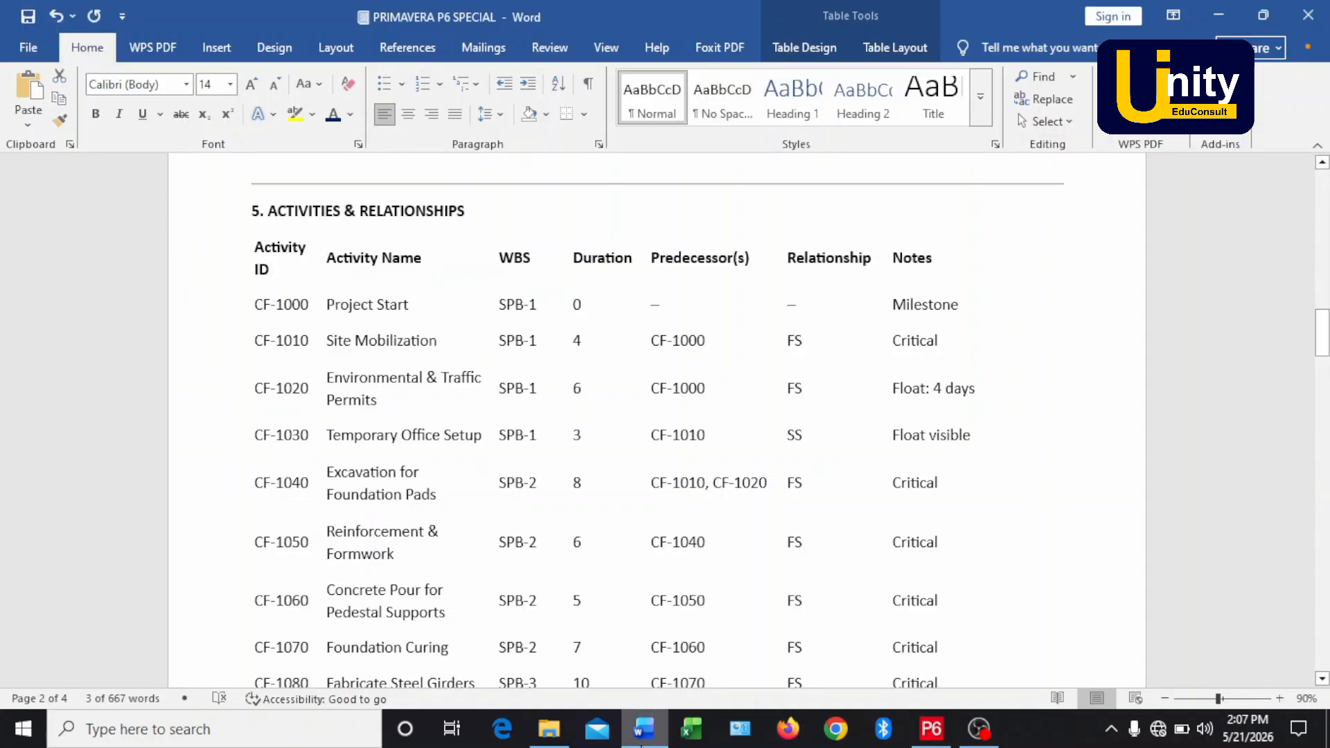
scroll(689, 415, down, 1)
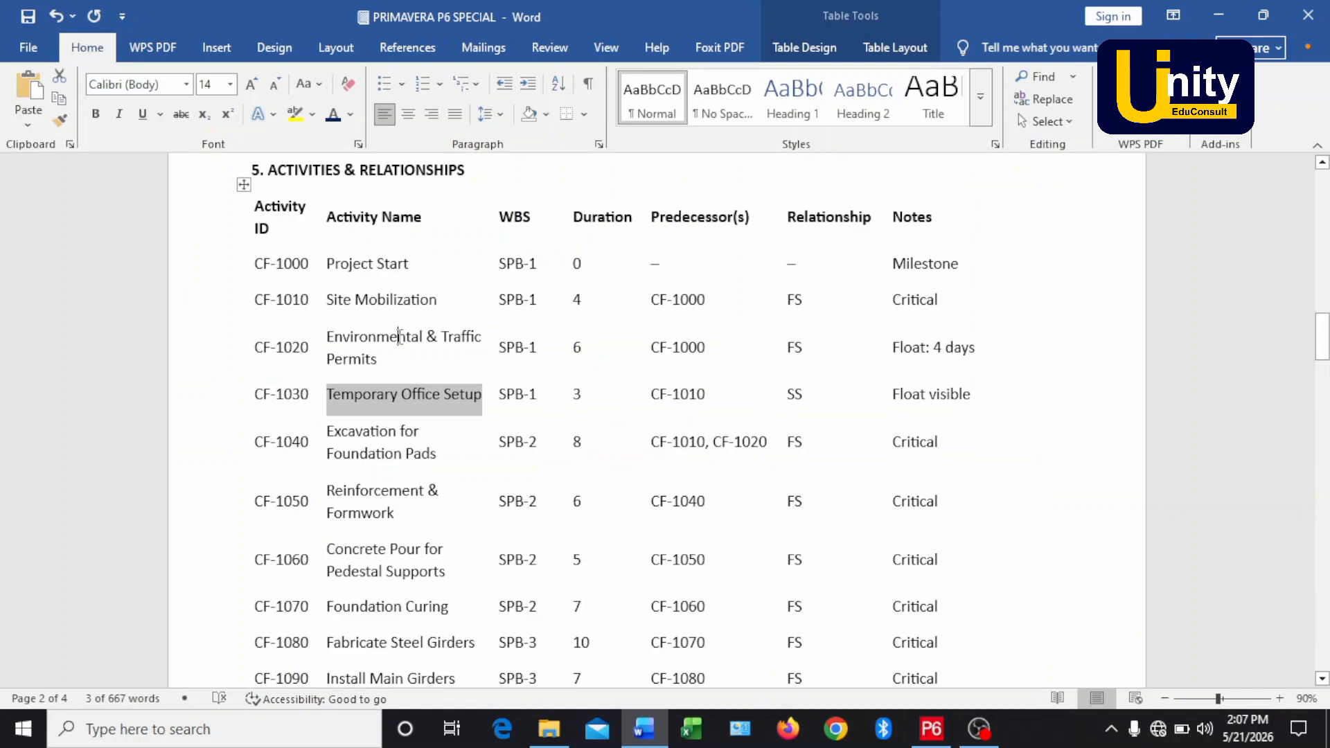
click(399, 337)
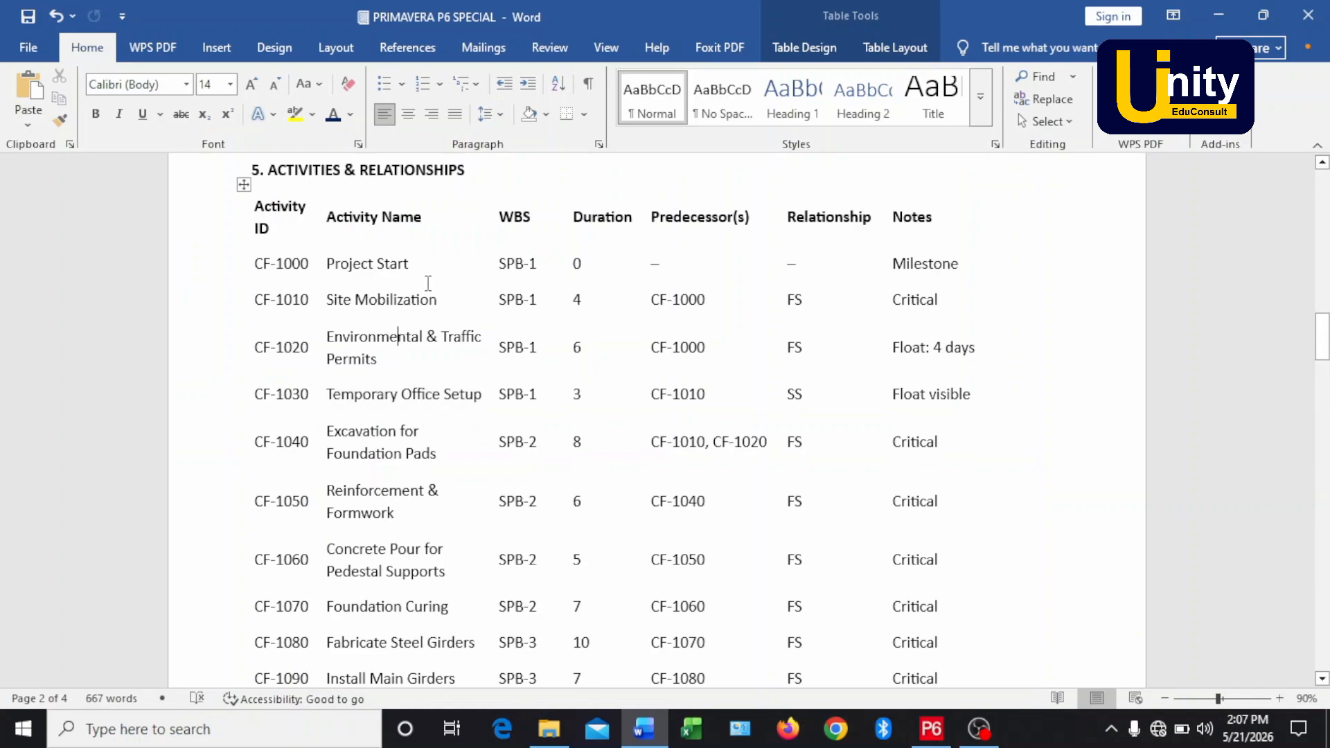
click(935, 727)
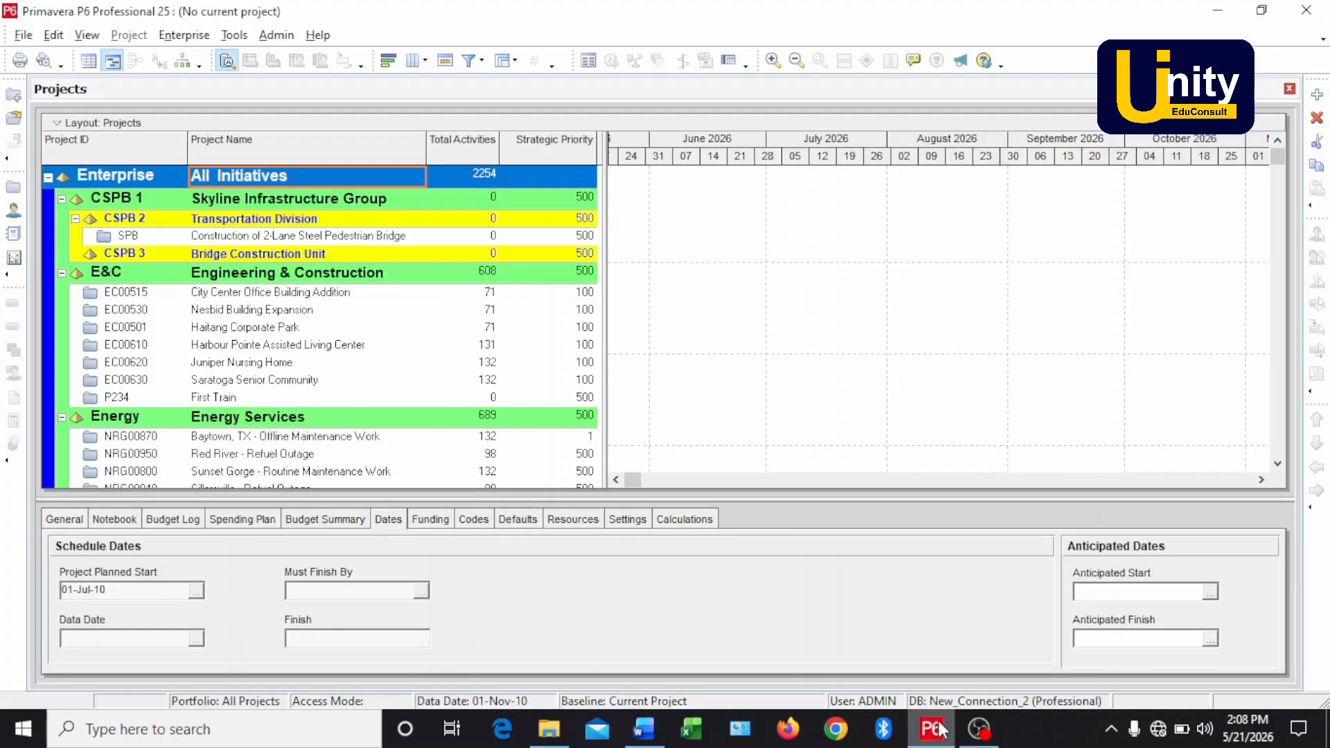
click(406, 237)
right_click(407, 240)
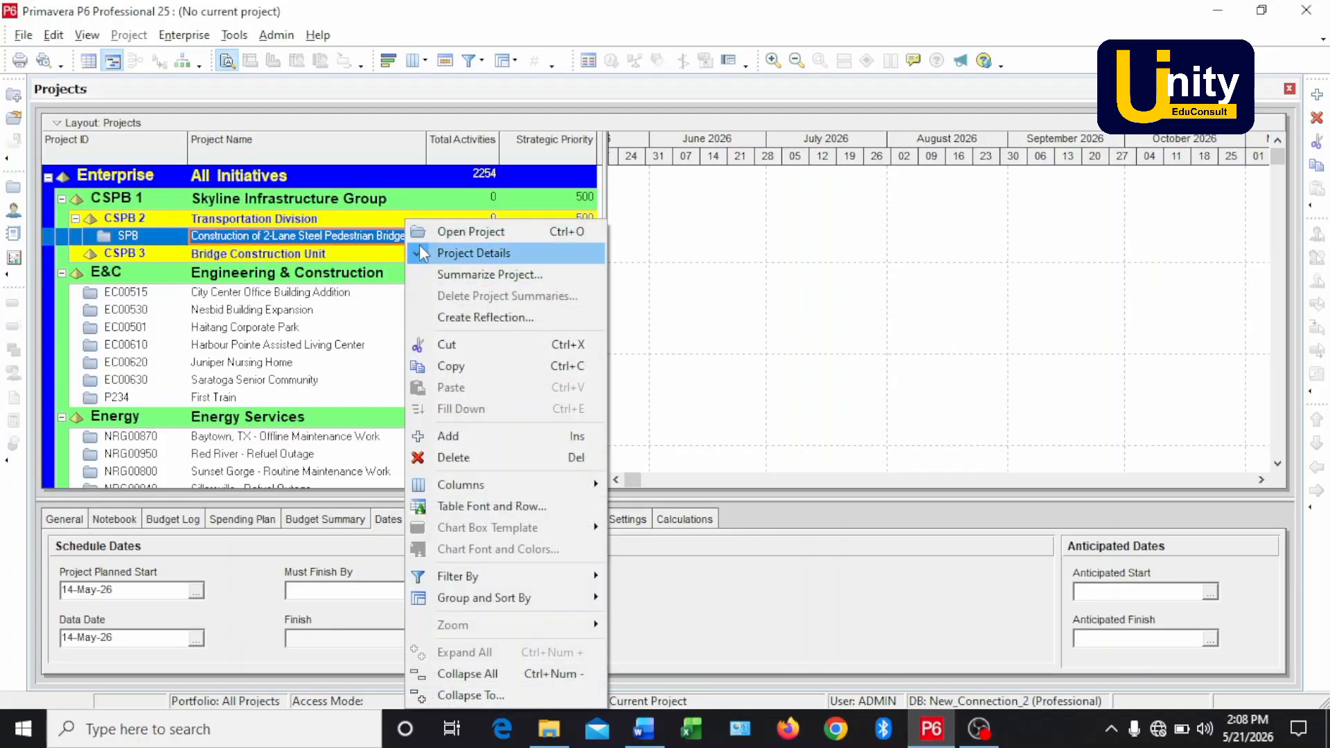
click(467, 231)
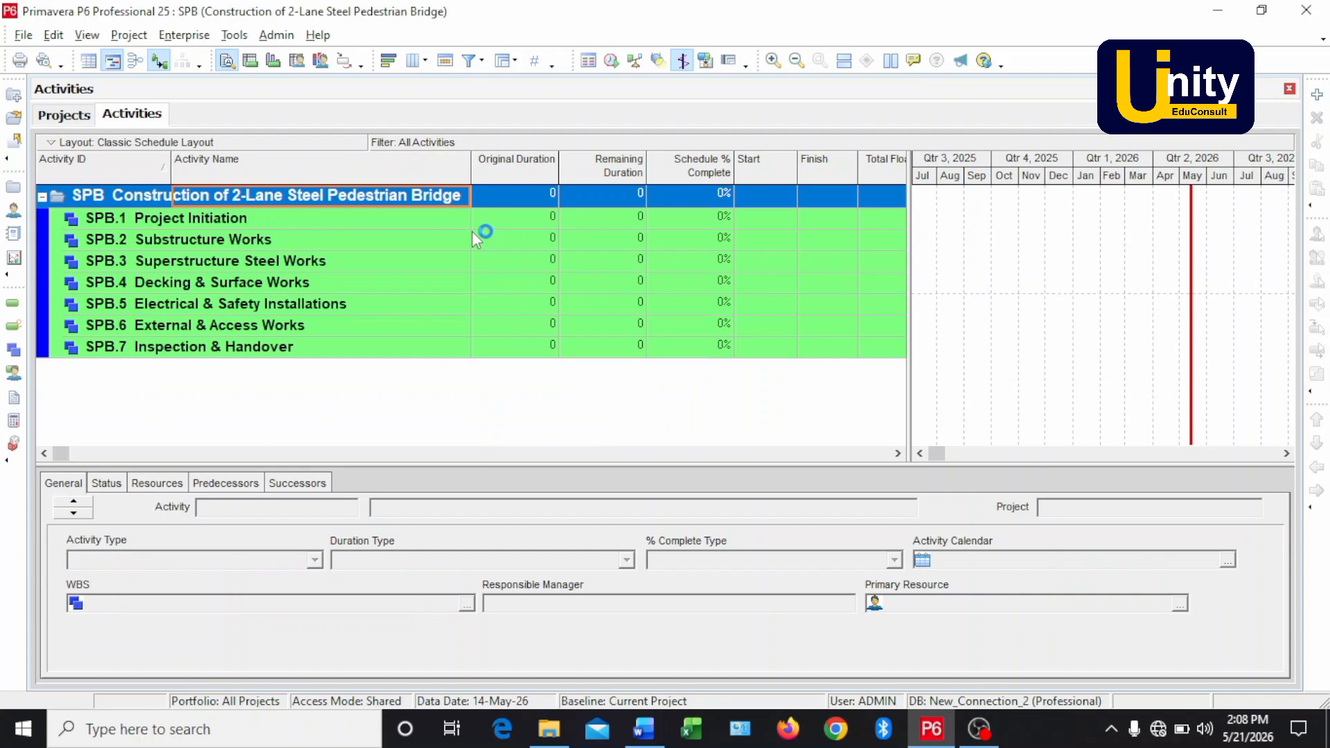
- Add a new activity under the SPB.1 Project Initiation WBS, accepting the wizard defaults
click(420, 220)
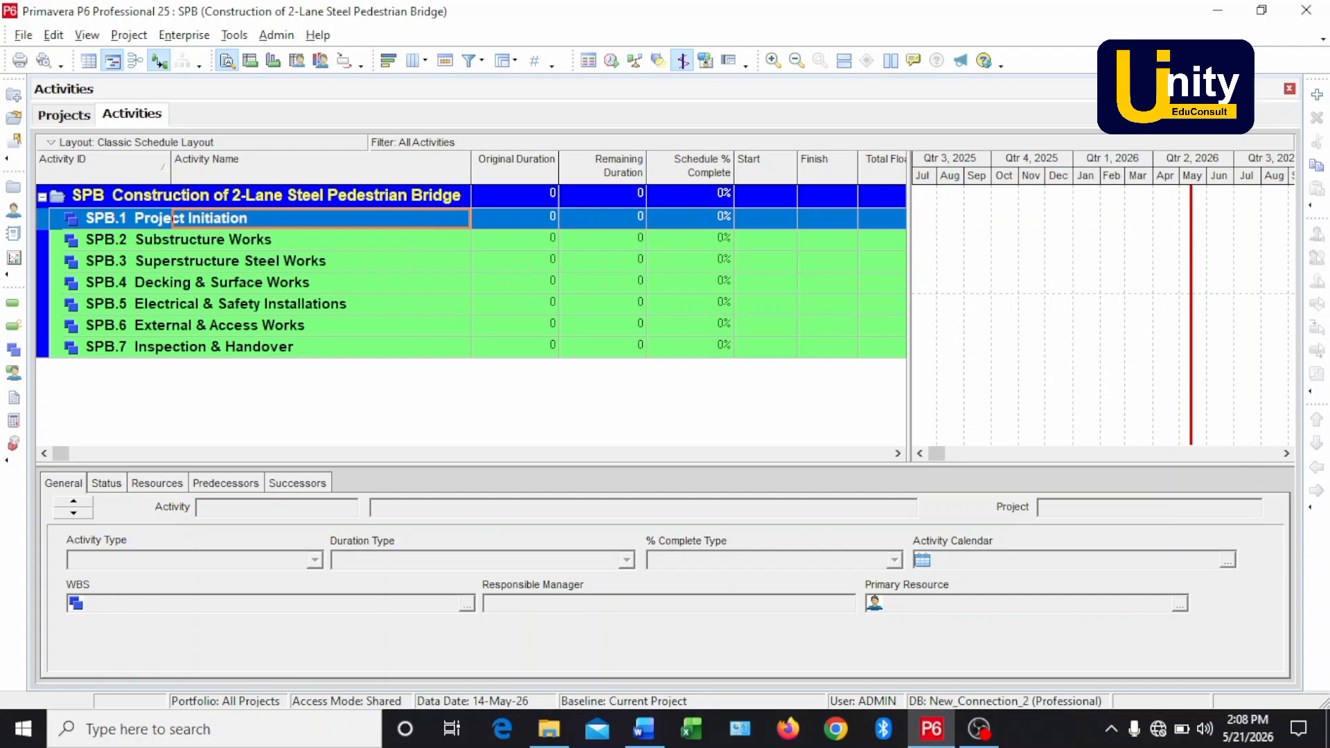
click(1317, 97)
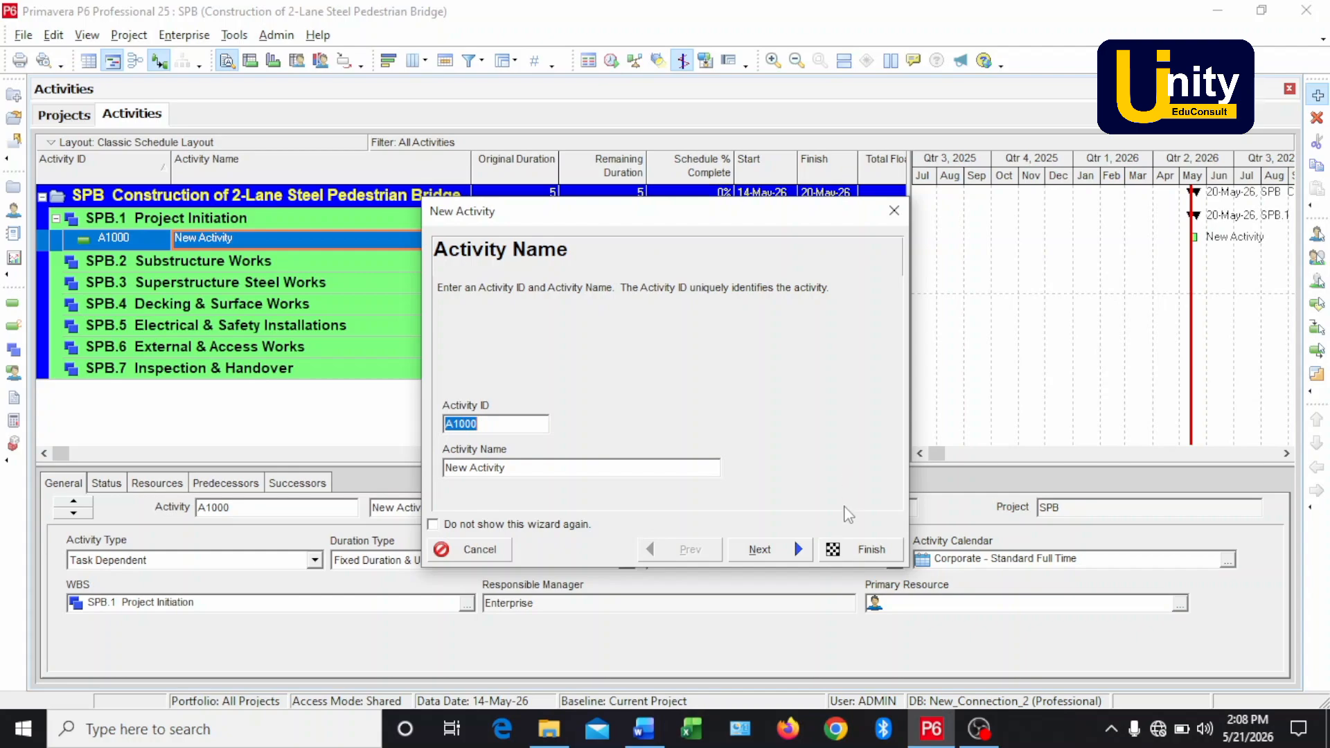
click(856, 550)
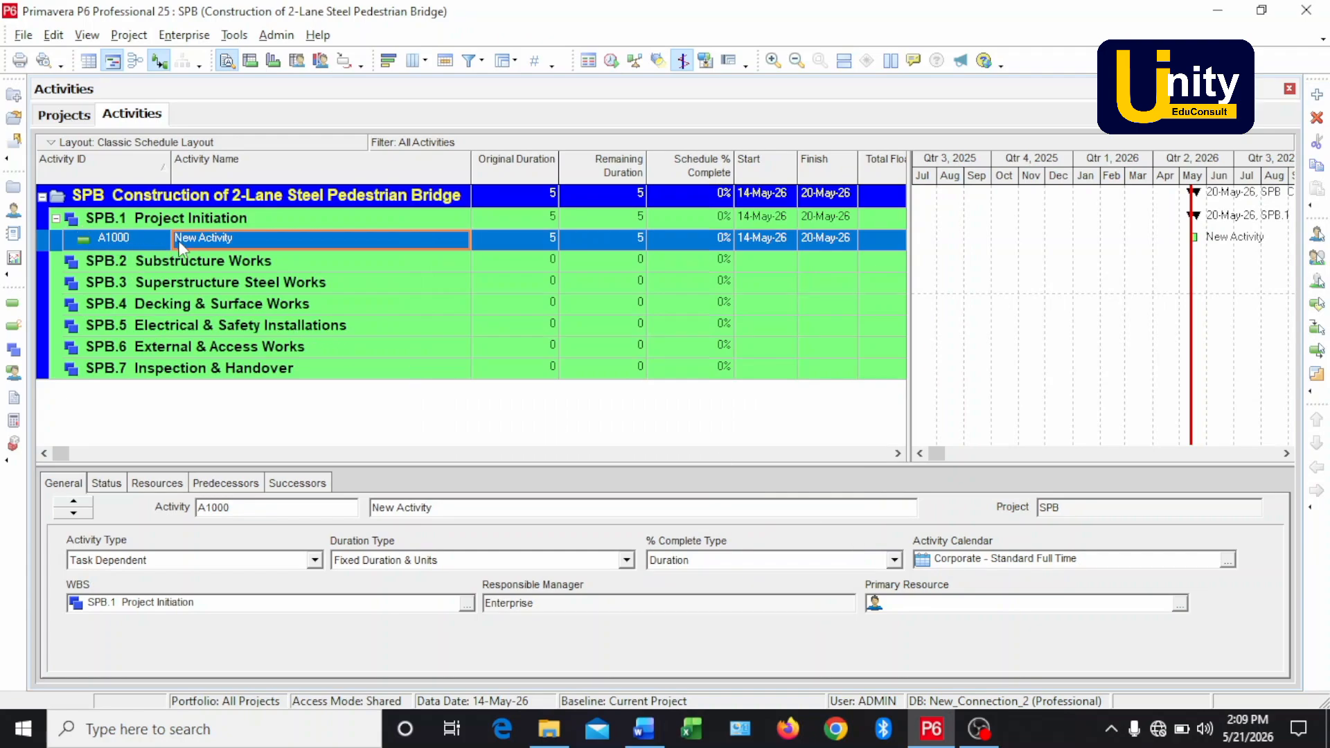
- Check the first activity in the Word table and set the new P6 activity's ID to CF-1000
mouse_move(644, 727)
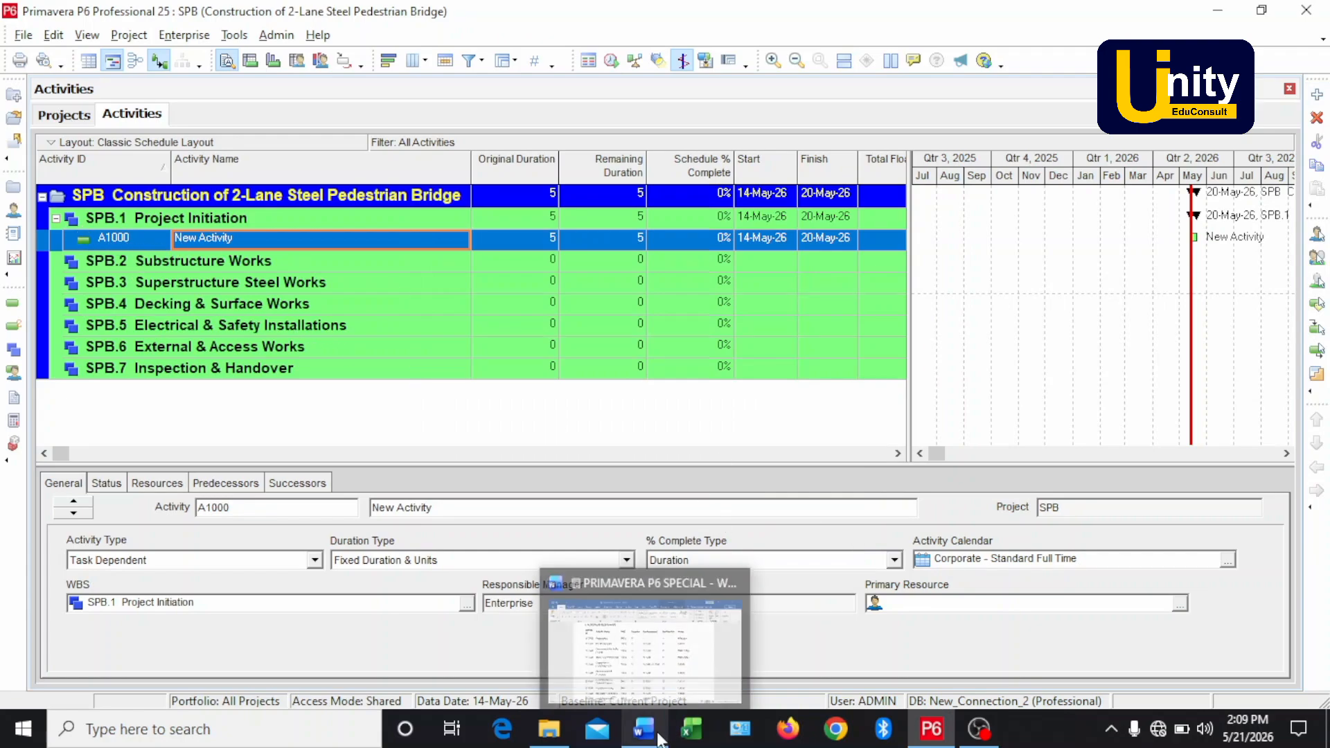
click(675, 664)
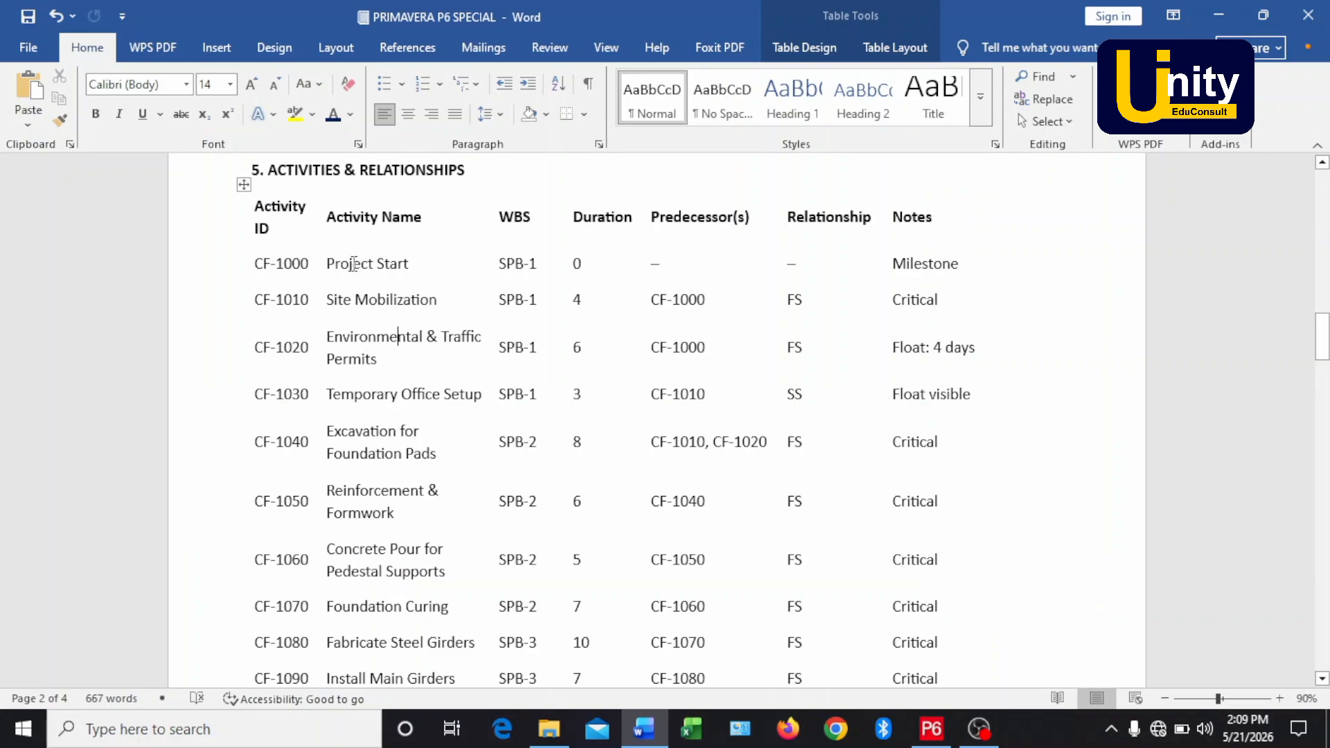
click(932, 728)
click(132, 242)
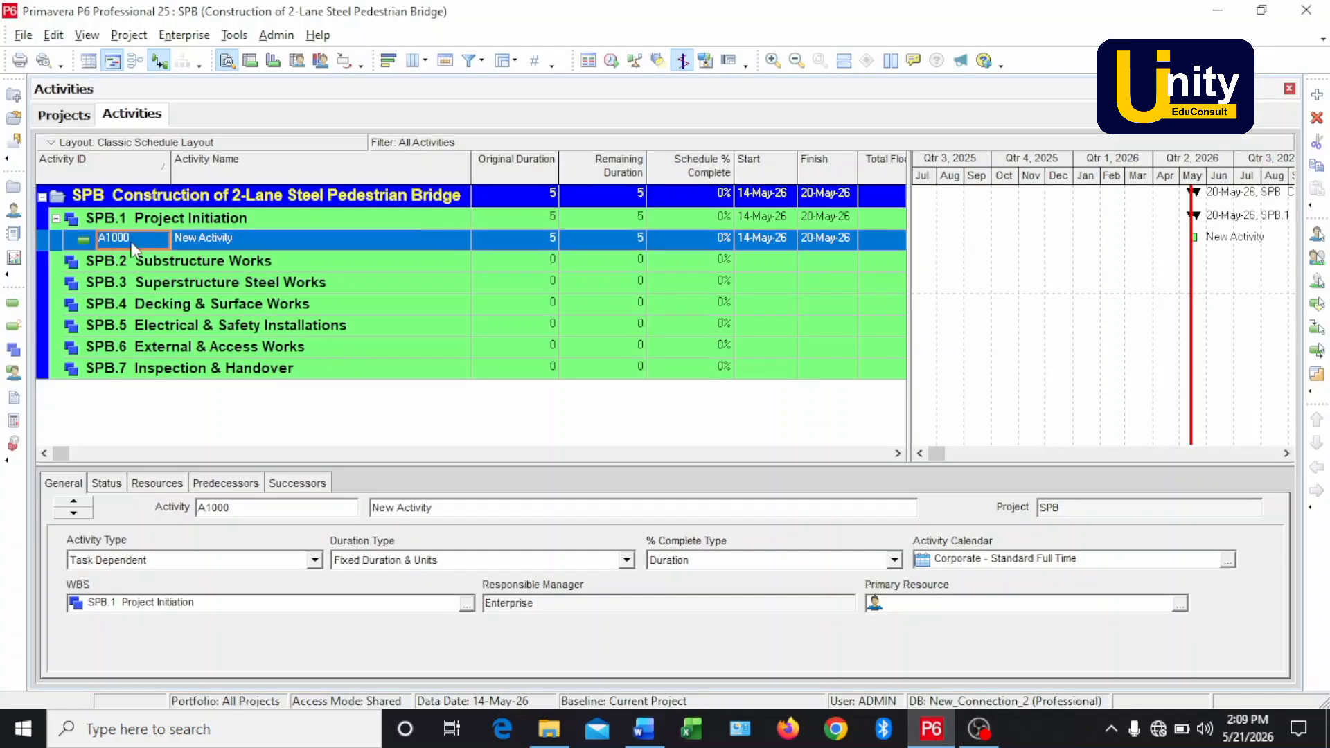
click(132, 240)
text(CF-1000)
key(Return)
- Name activity CF-1000 "Project Start" and set its original duration to 0
click(263, 237)
click(263, 237)
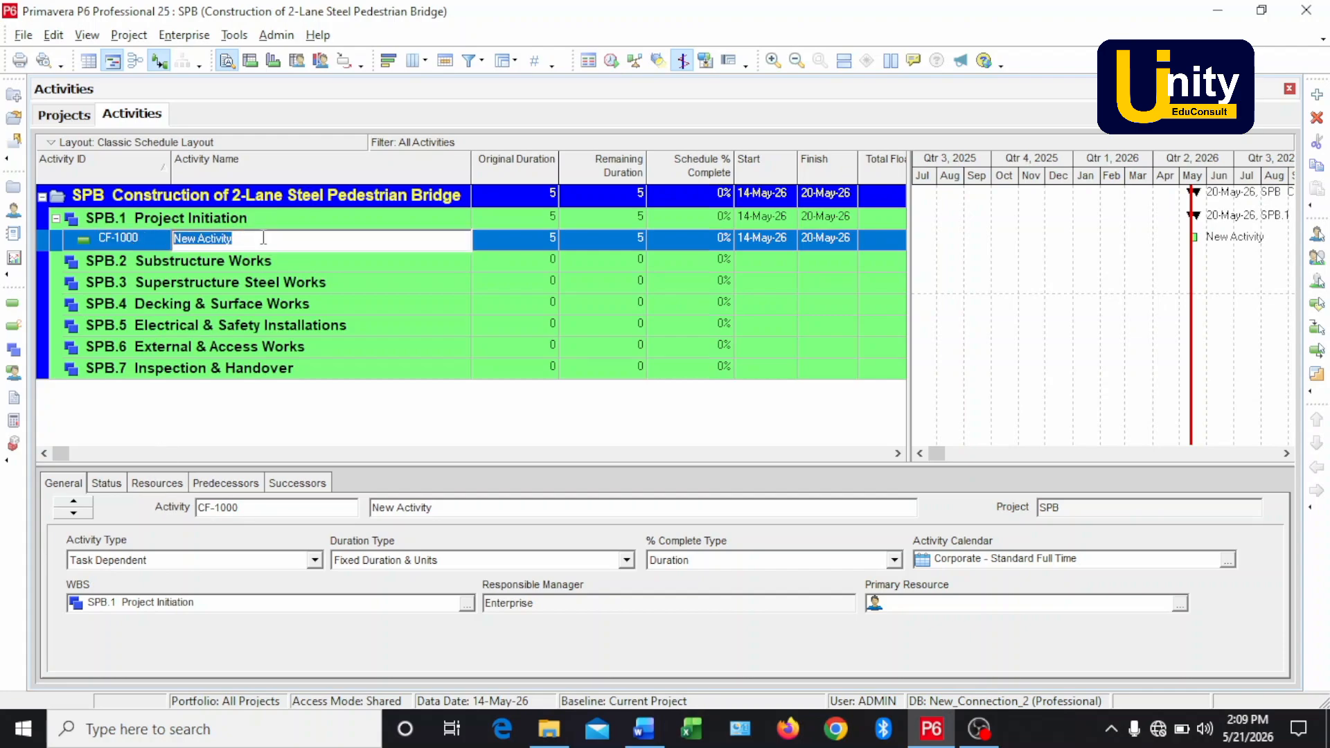
text(Project Start)
key(Return)
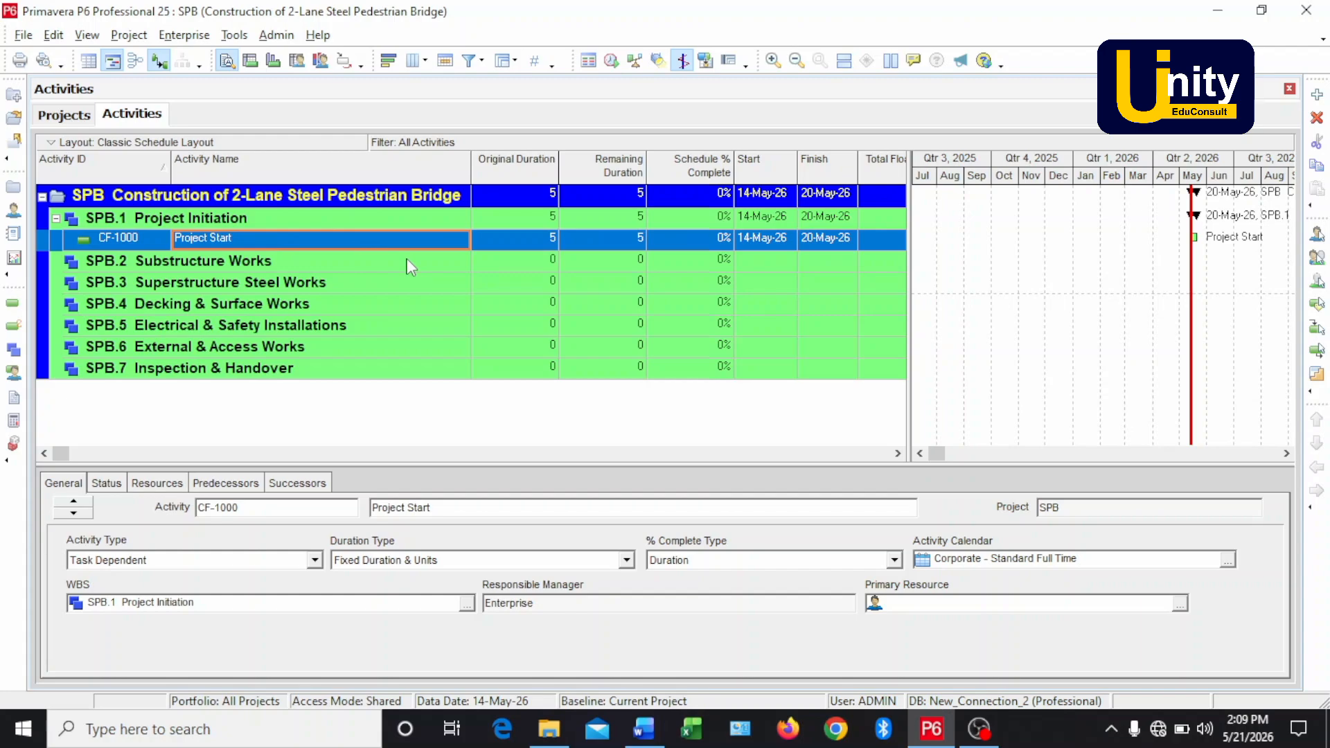
click(513, 238)
click(517, 238)
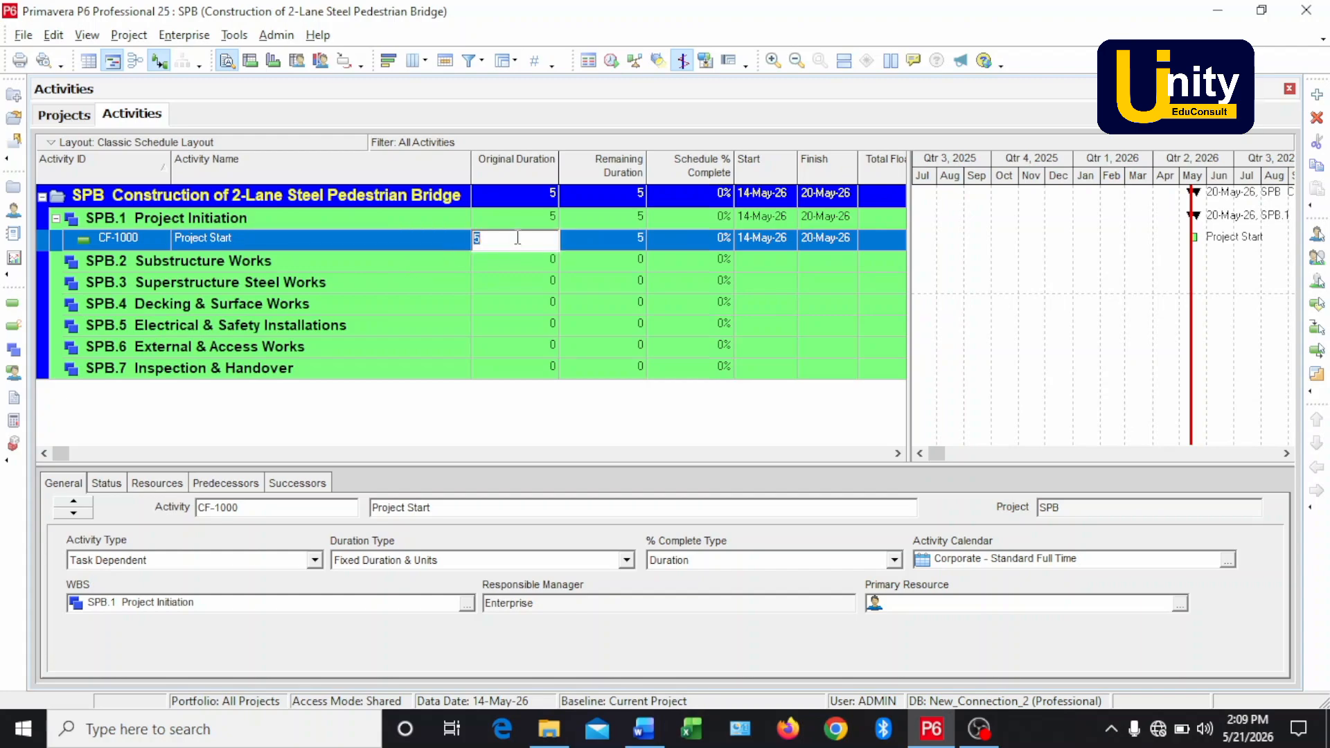
text(0)
key(Return)
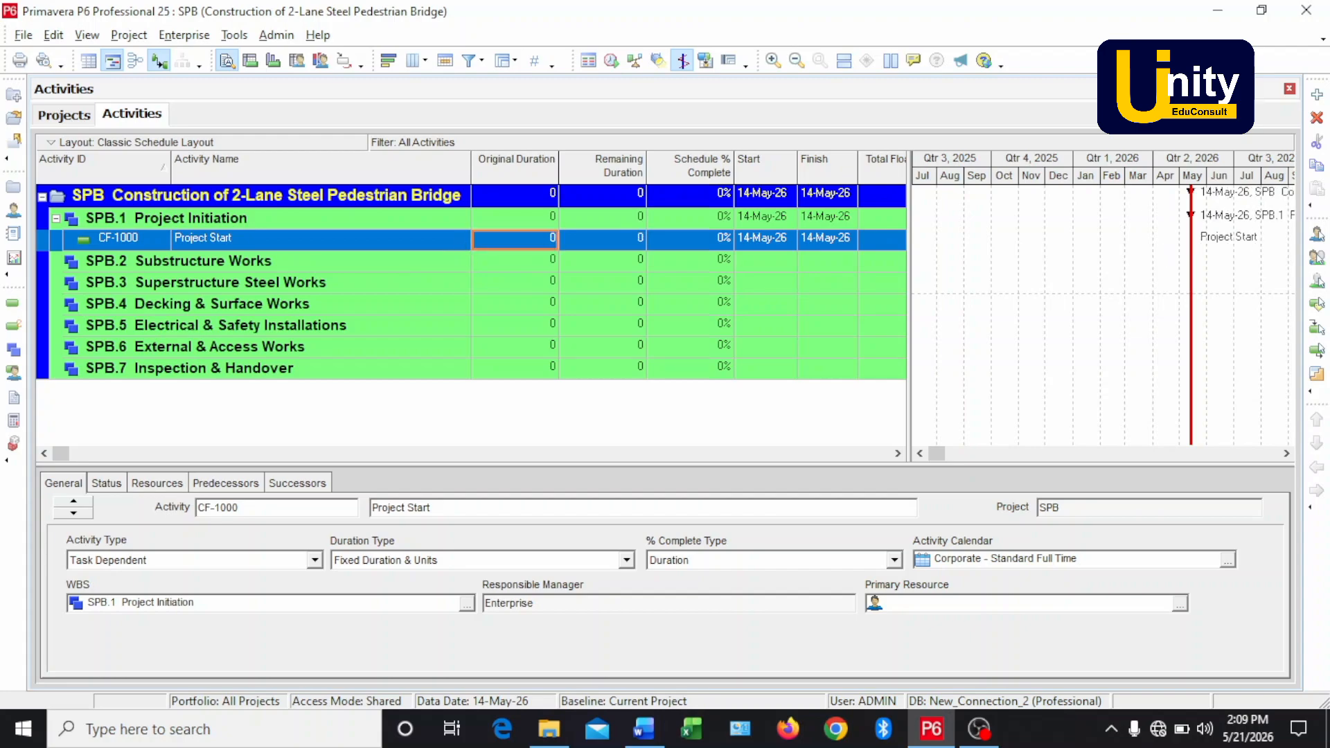
- Add a second activity under Project Initiation and name it "Site Mobilization", copied from the Word activities table
click(1317, 94)
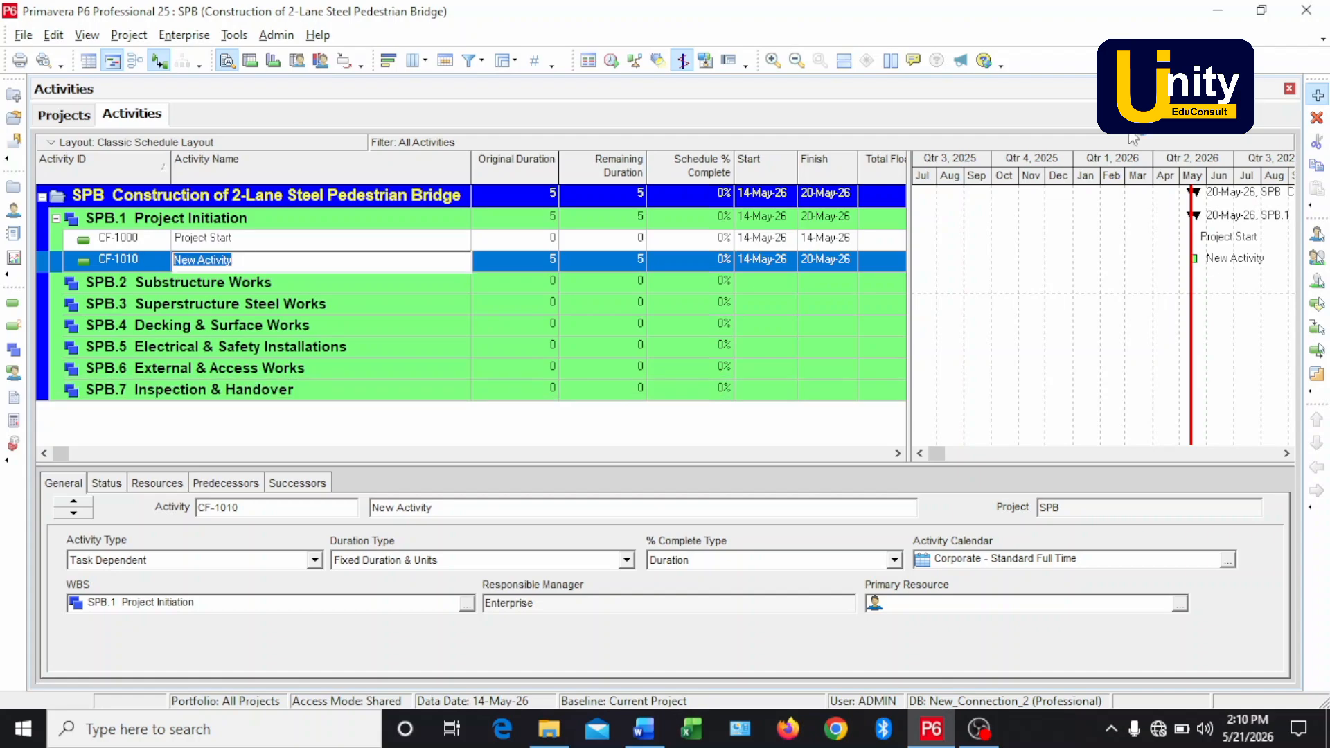
click(862, 549)
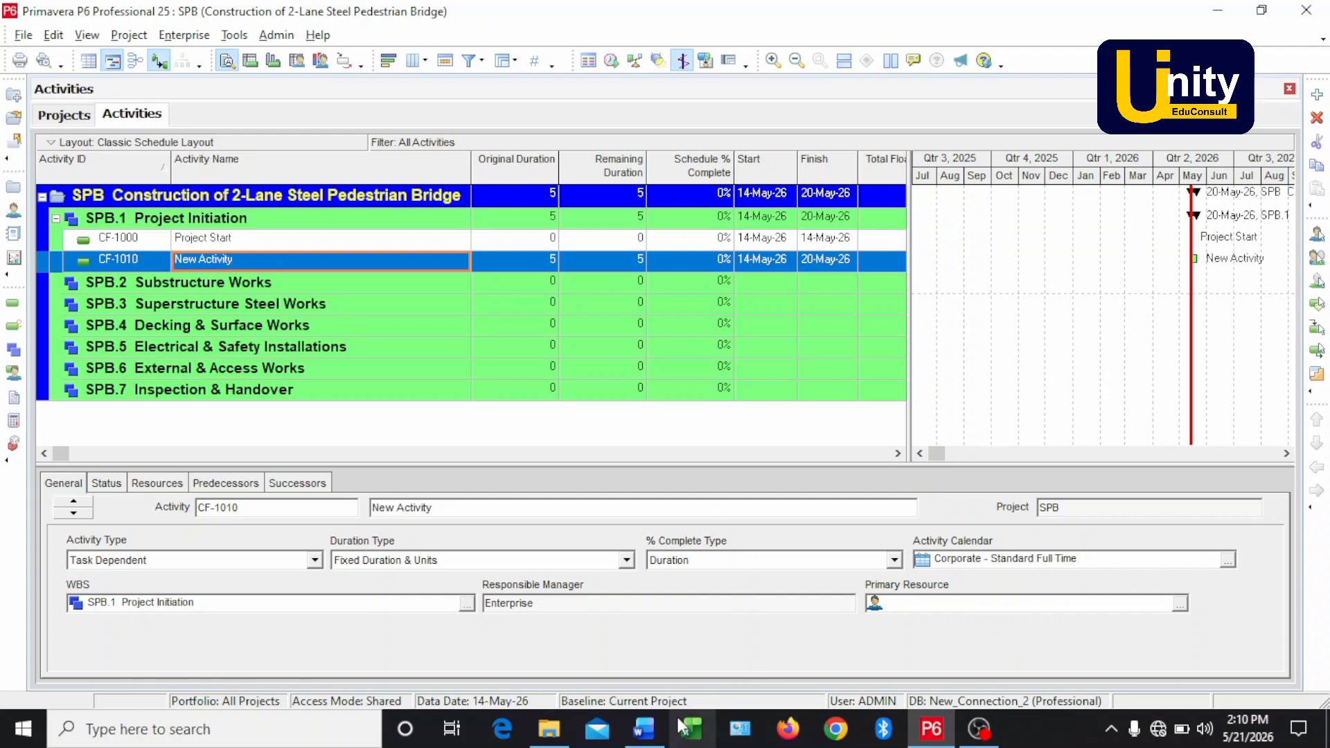
mouse_move(643, 727)
click(649, 696)
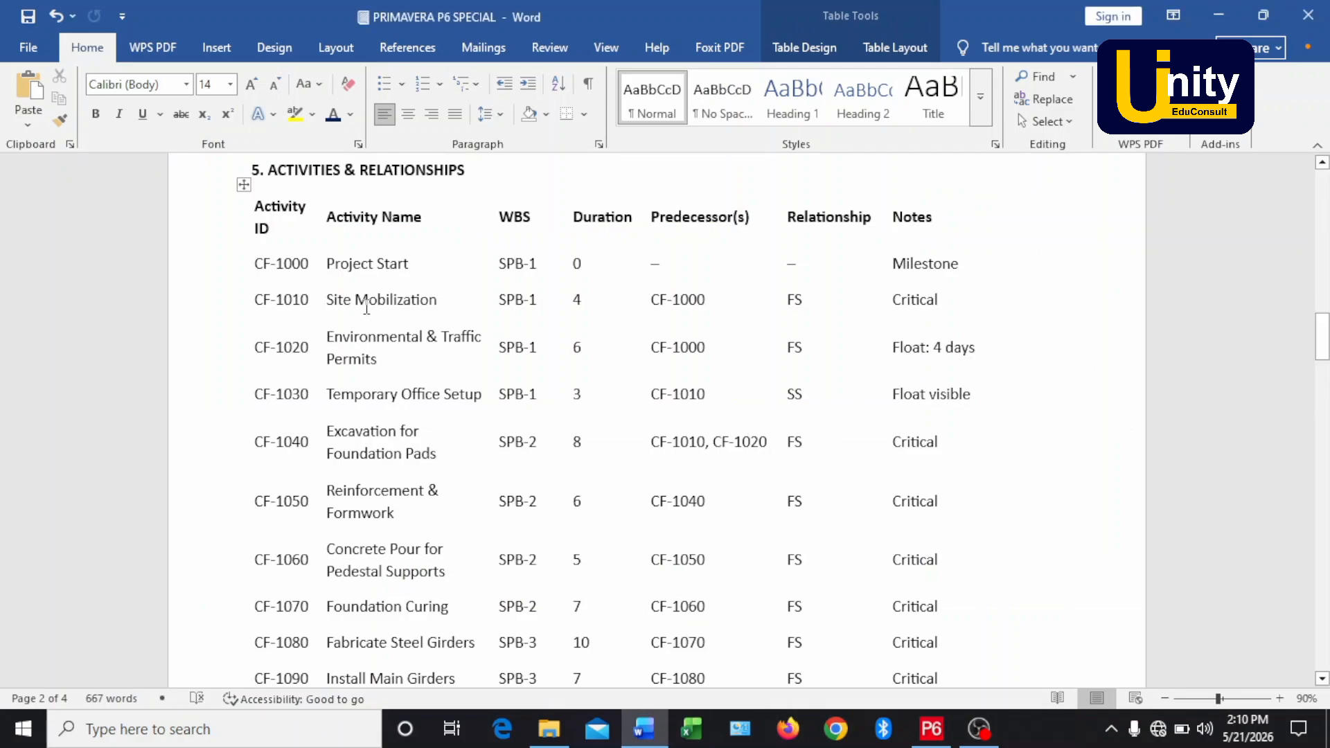
drag(330, 305, 434, 302)
key(ctrl+c)
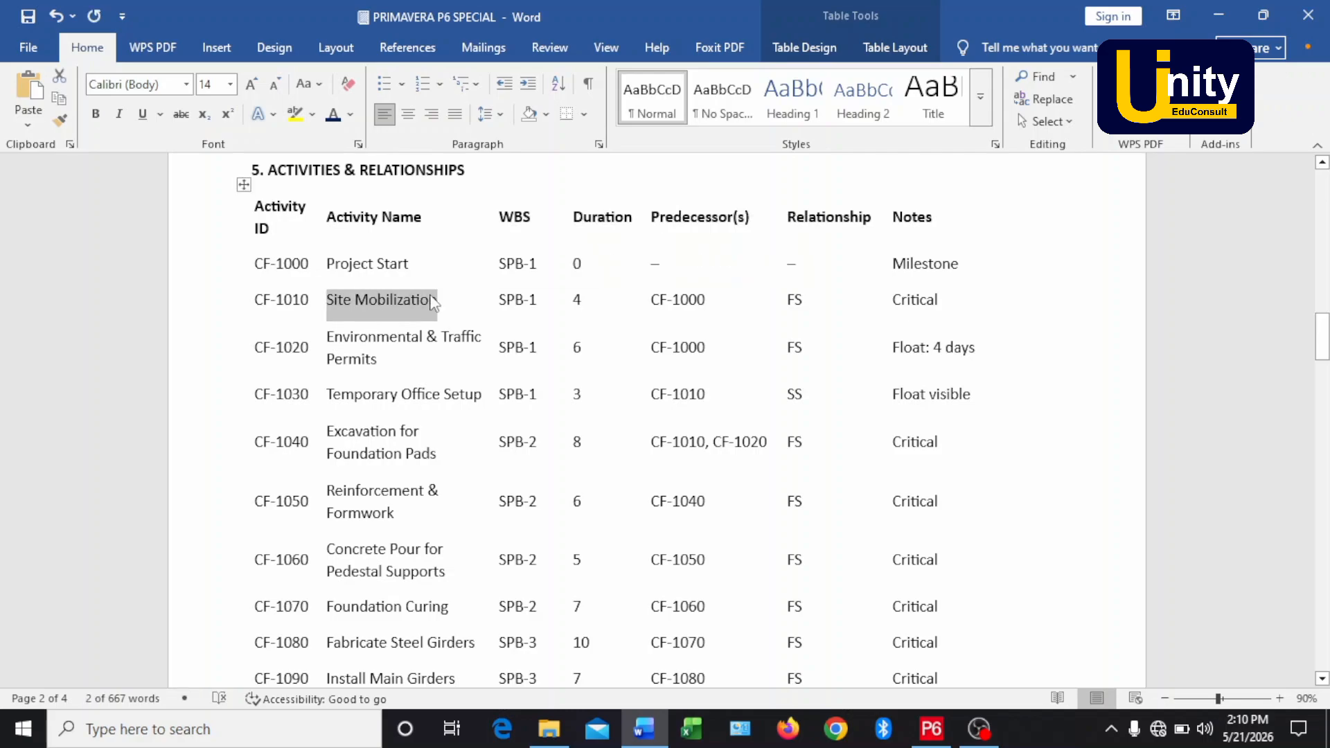
click(931, 728)
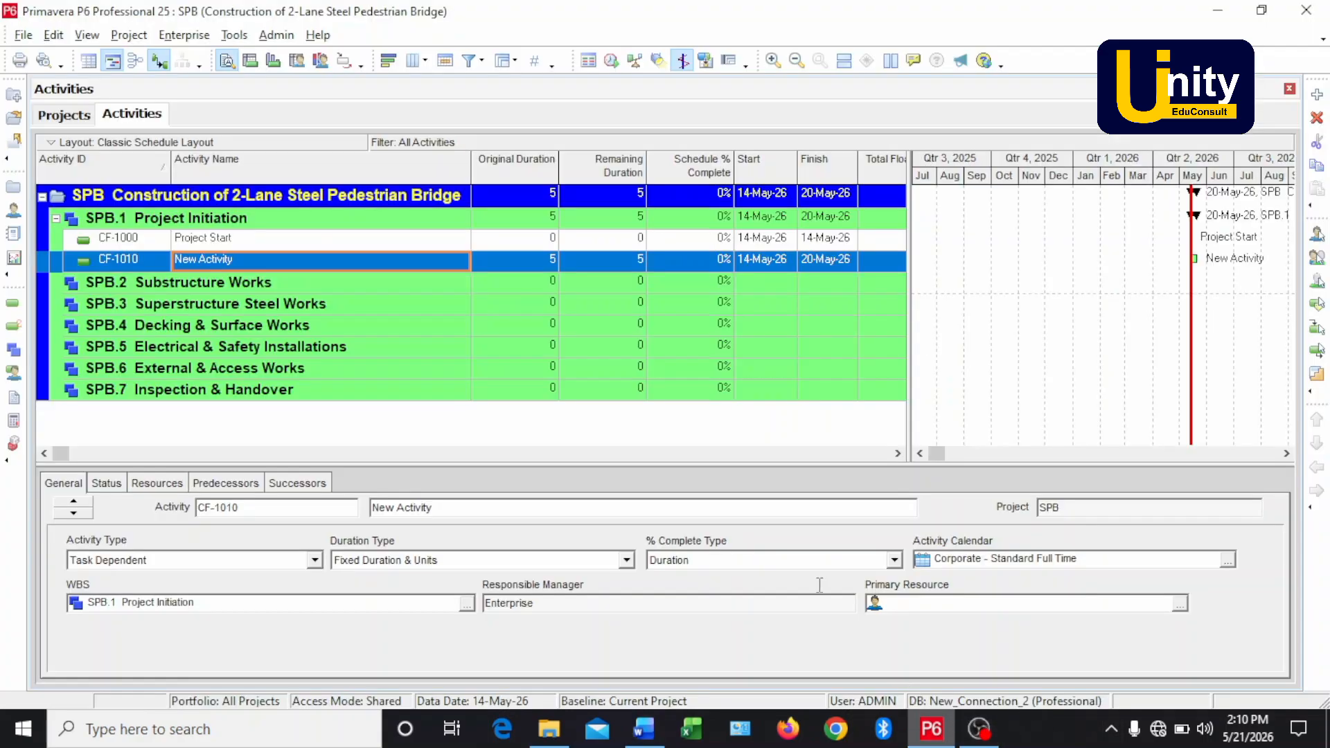
click(223, 256)
double_click(200, 261)
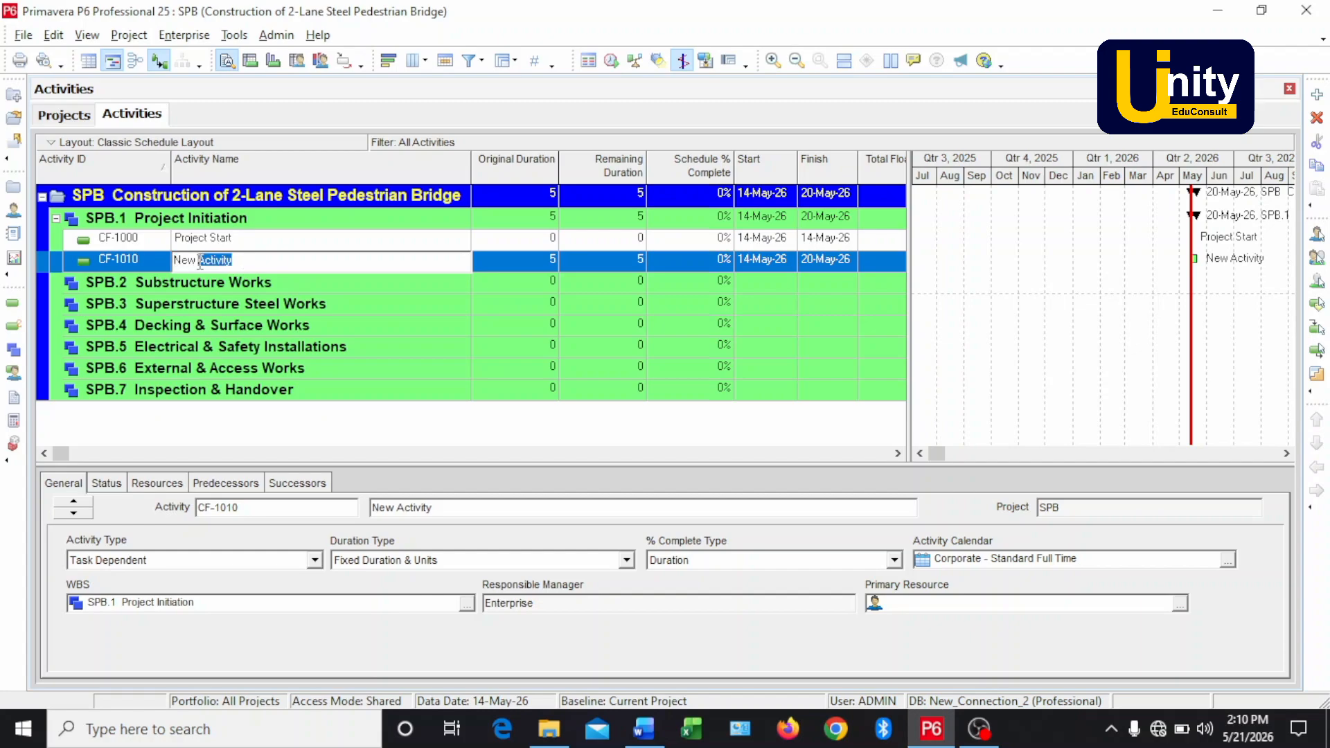
drag(200, 261, 176, 266)
key(ctrl+v)
key(Return)
- Set the Site Mobilization activity's original duration to 4
click(546, 266)
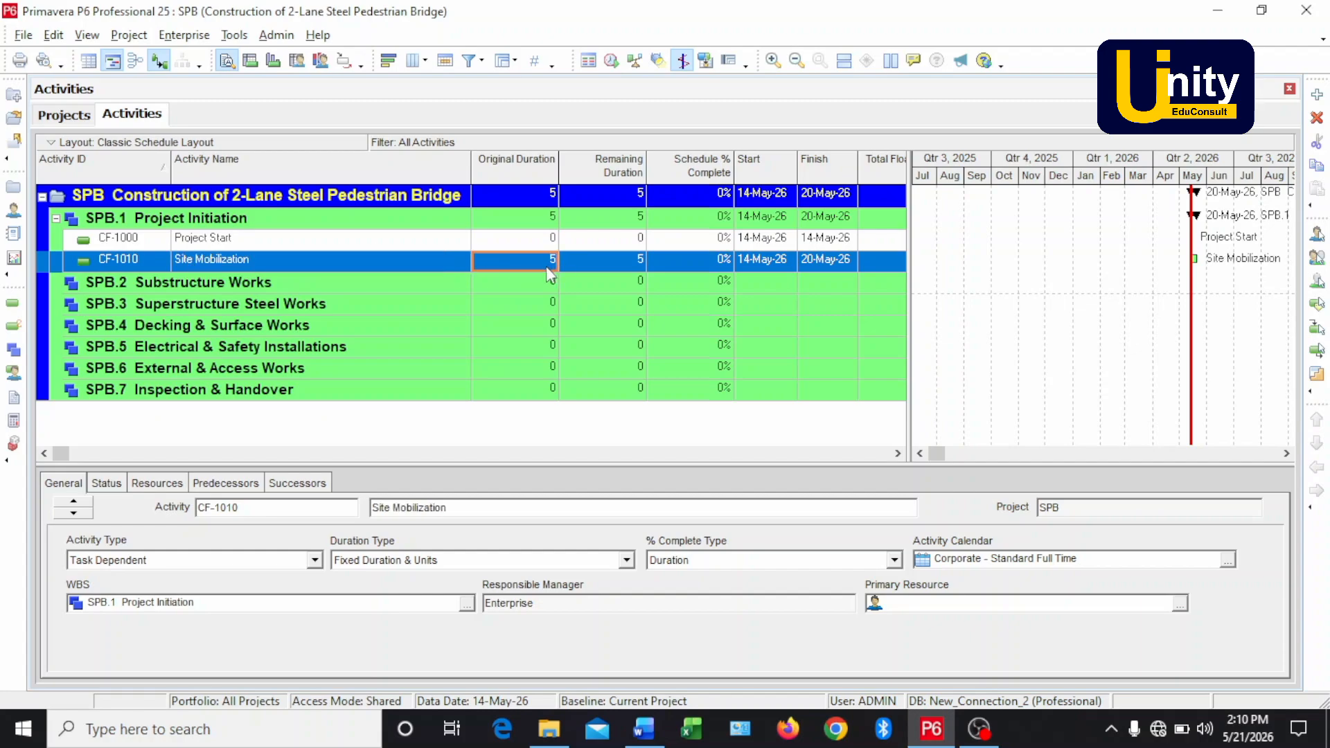
click(546, 266)
text(4)
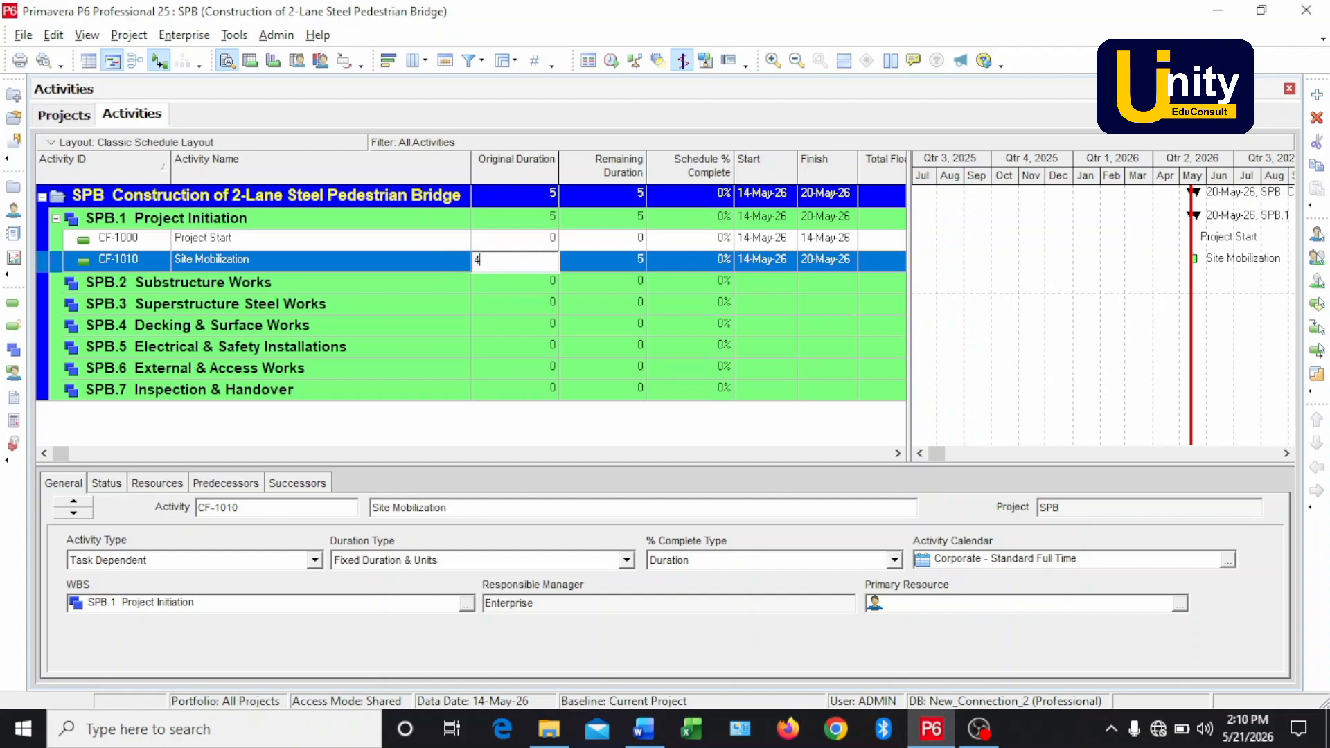
key(Return)
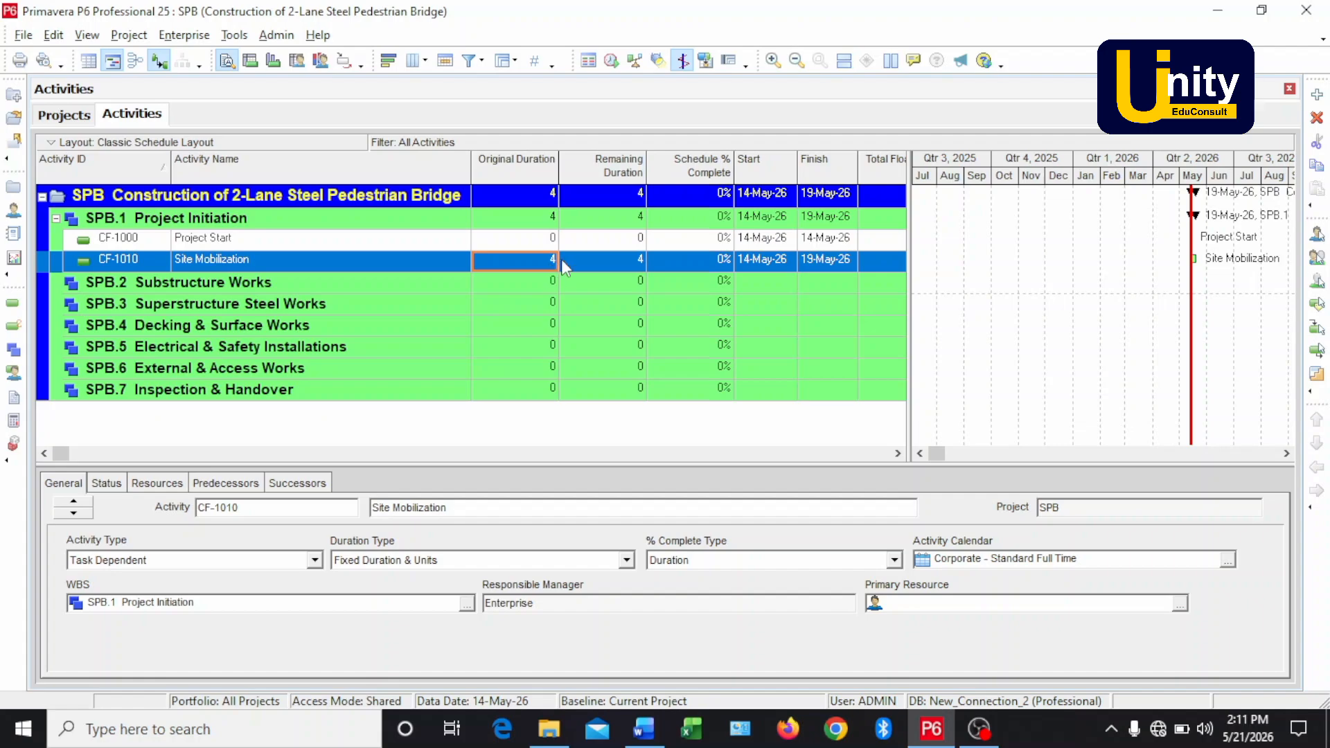
- Add two more activities under Project Initiation below Site Mobilization, keeping their default names
key(Insert)
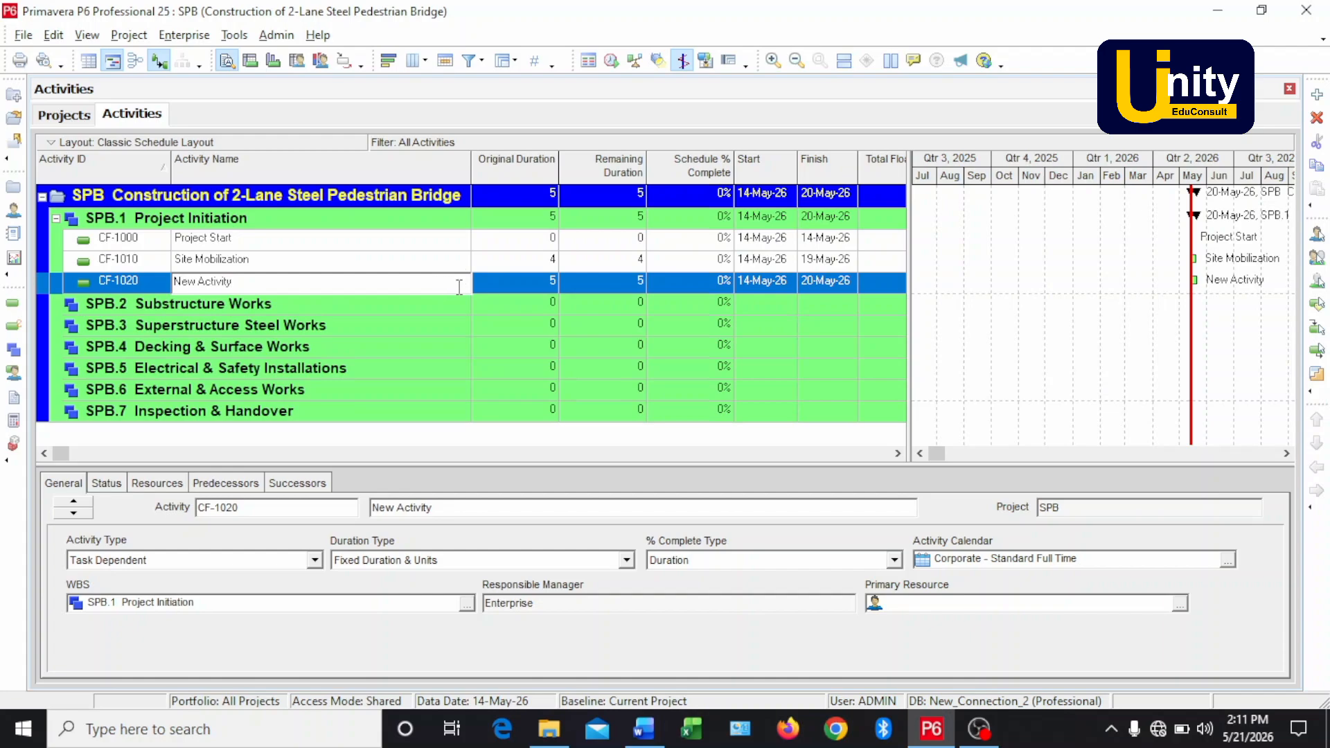
click(484, 283)
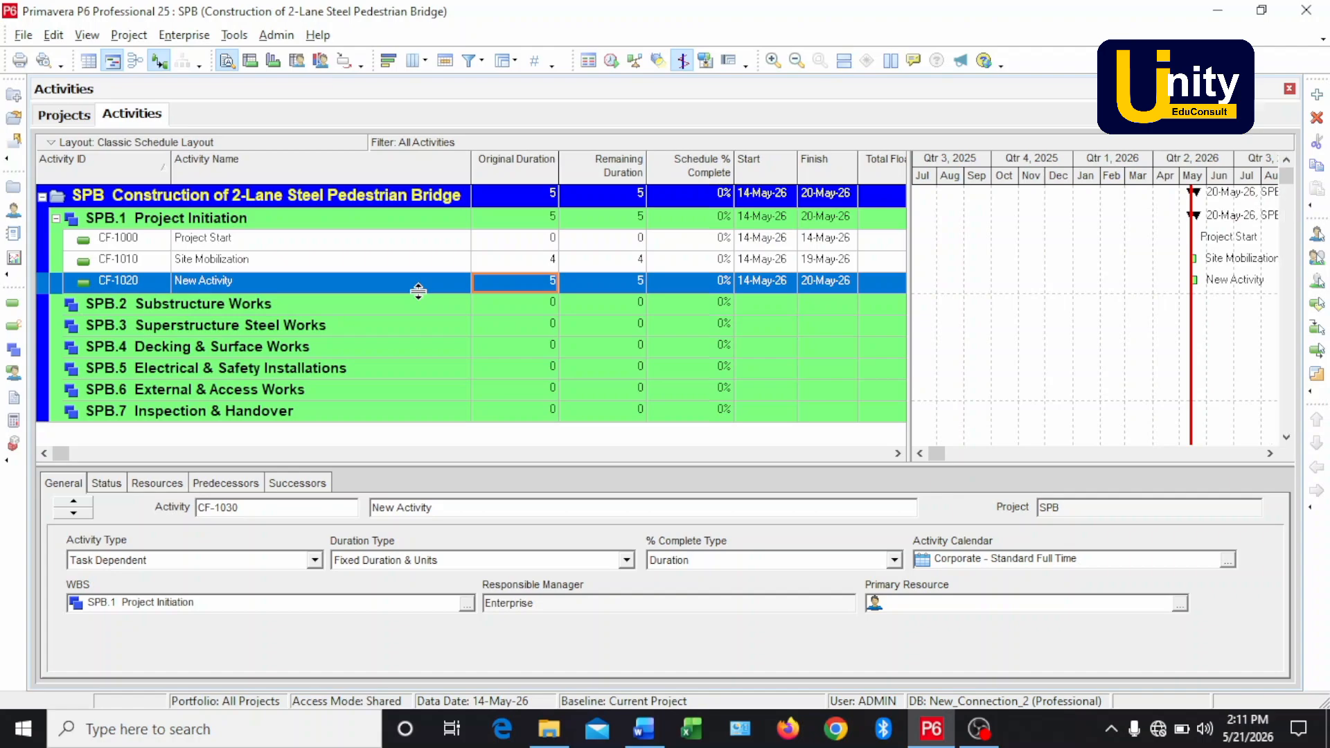
key(Insert)
click(479, 302)
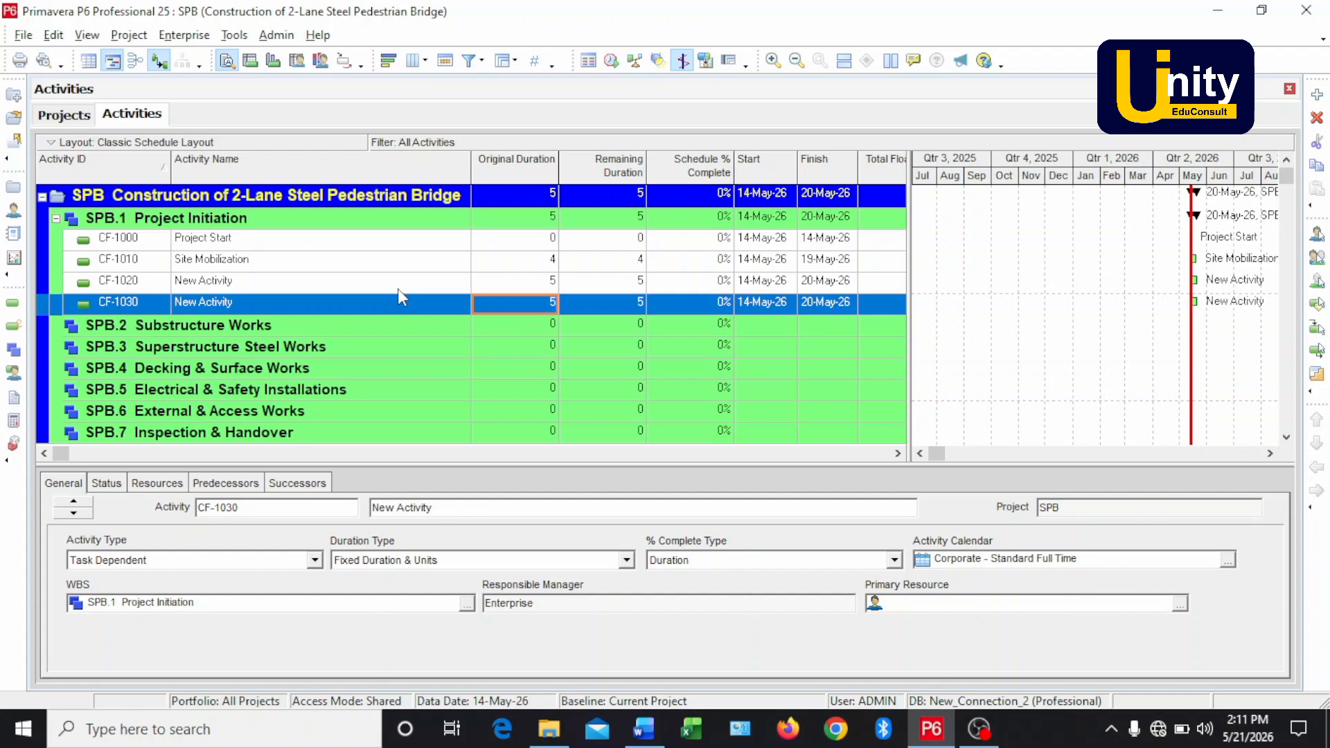
- Copy "Environmental & Traffic Permits" from the Word activities table and make it the name of activity CF-1020 in P6
click(645, 729)
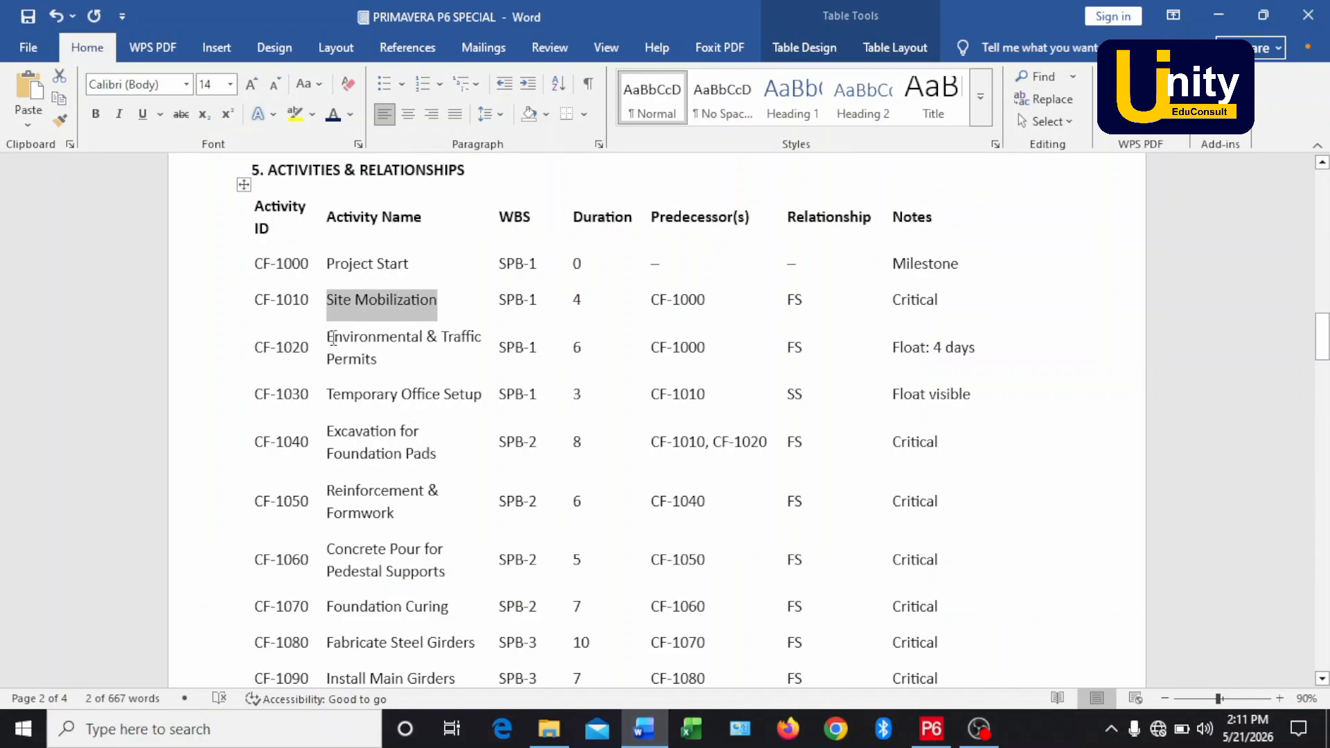
drag(331, 337, 378, 364)
key(ctrl+c)
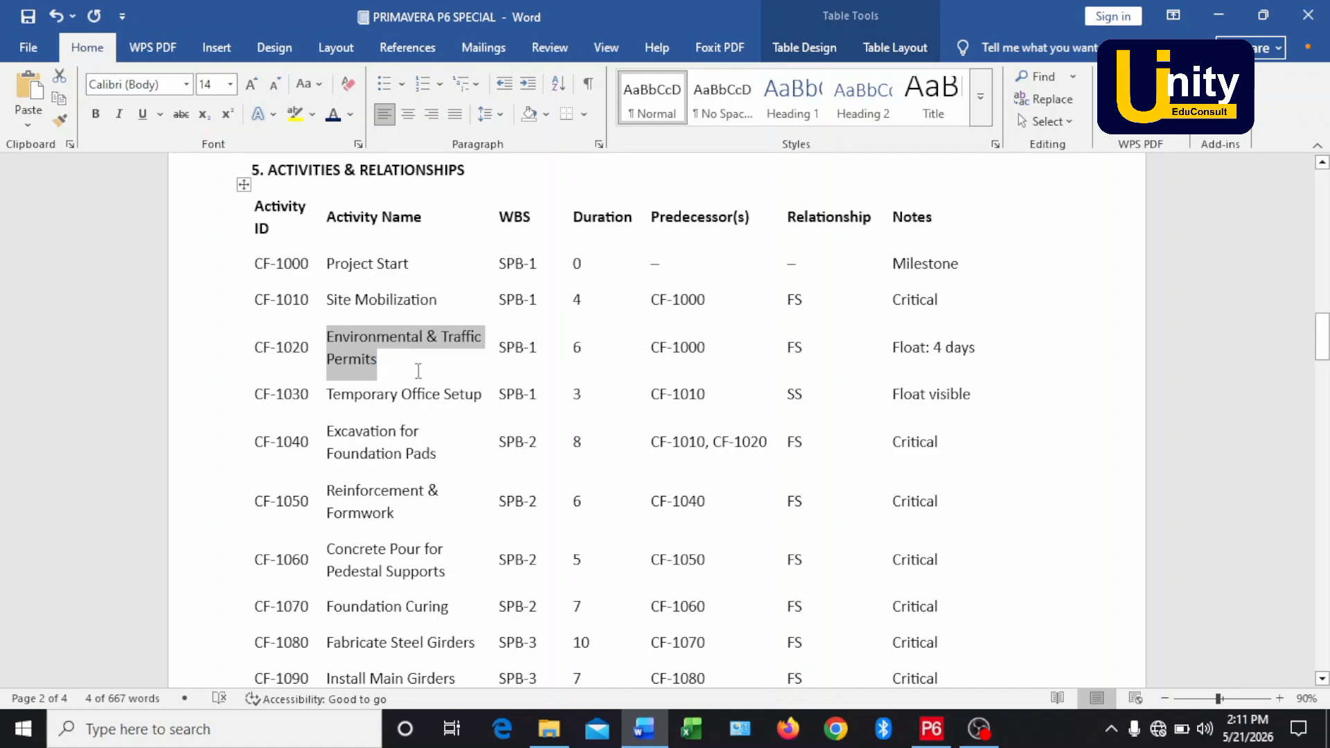
click(932, 729)
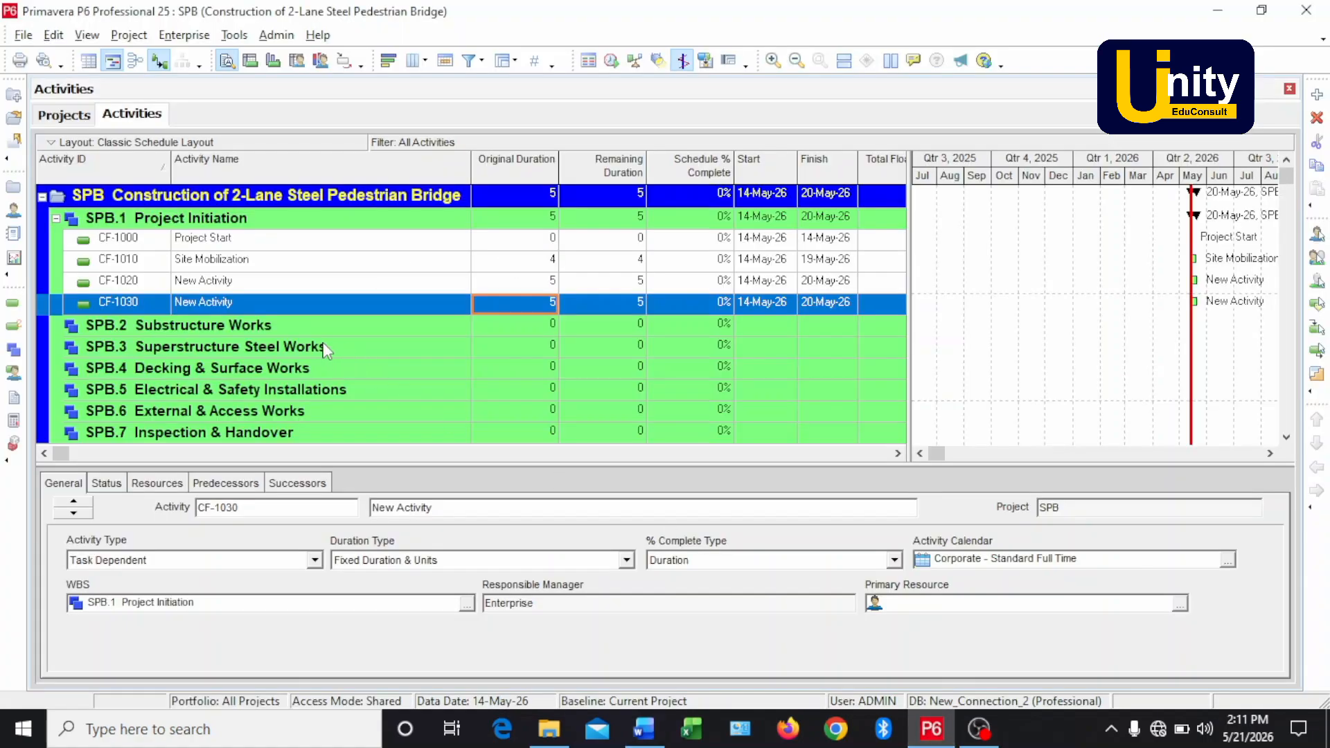
click(301, 280)
click(300, 280)
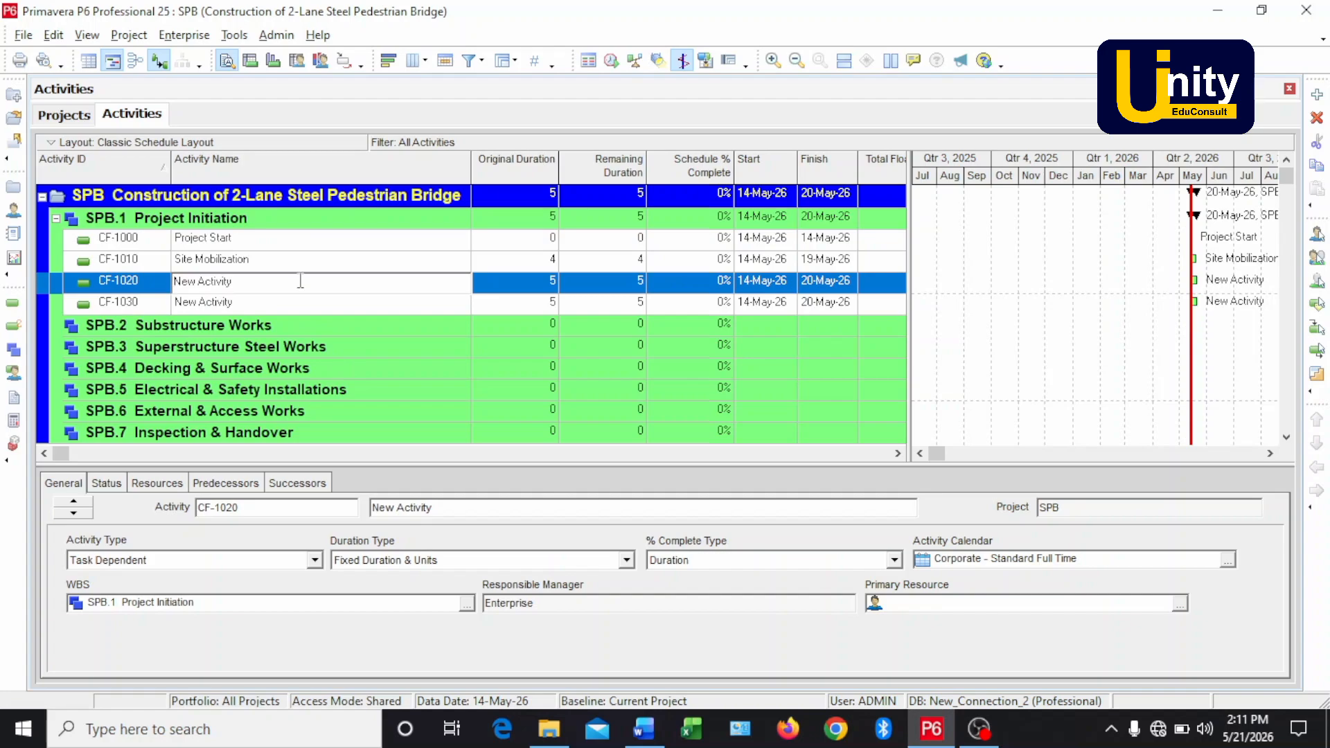
drag(300, 280, 166, 285)
key(ctrl+v)
key(Return)
- Set the original duration of Environmental & Traffic Permits to 6
click(540, 281)
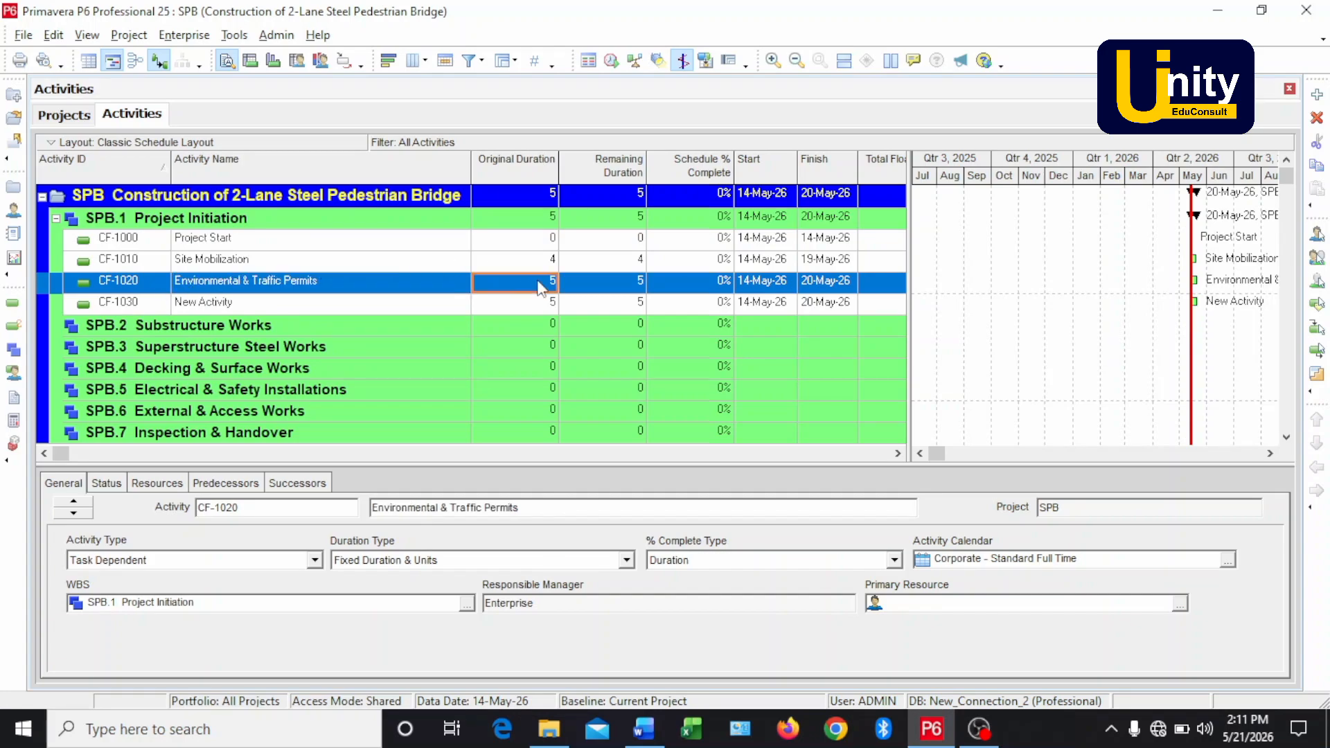
click(540, 284)
text(6)
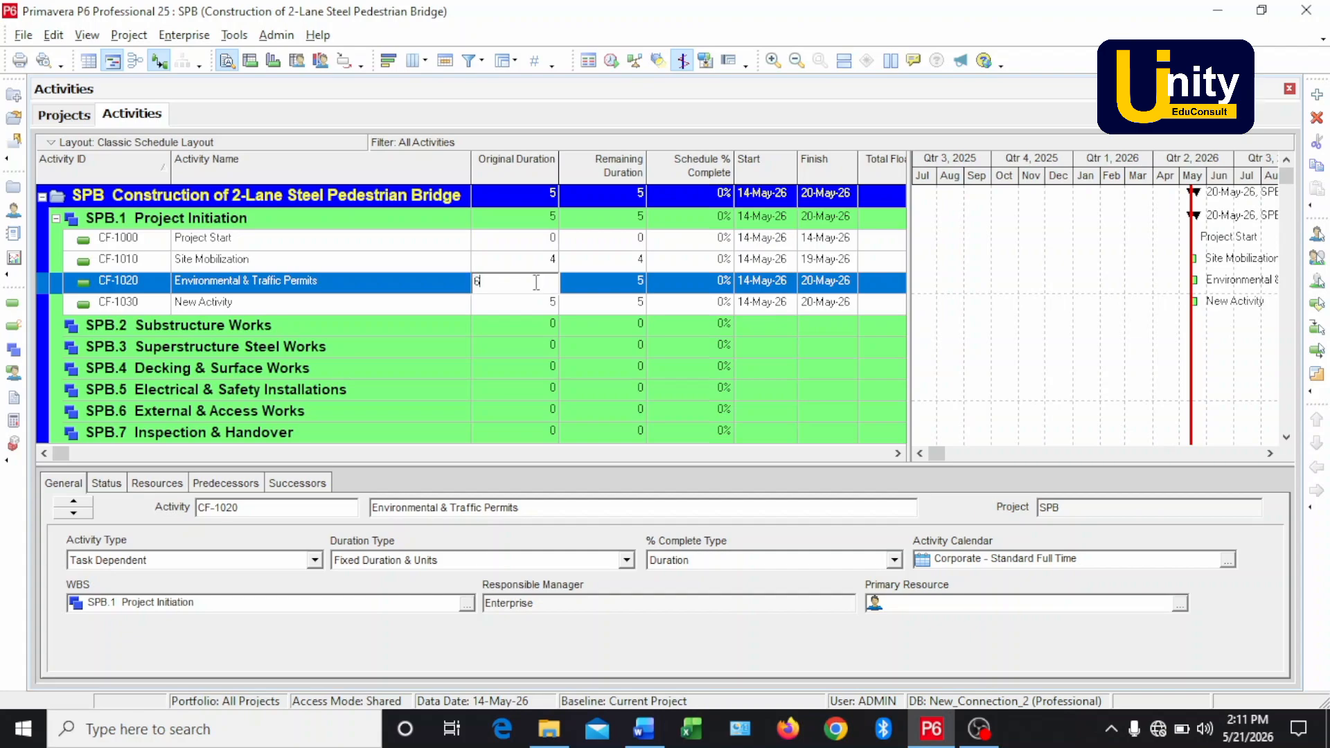
key(Return)
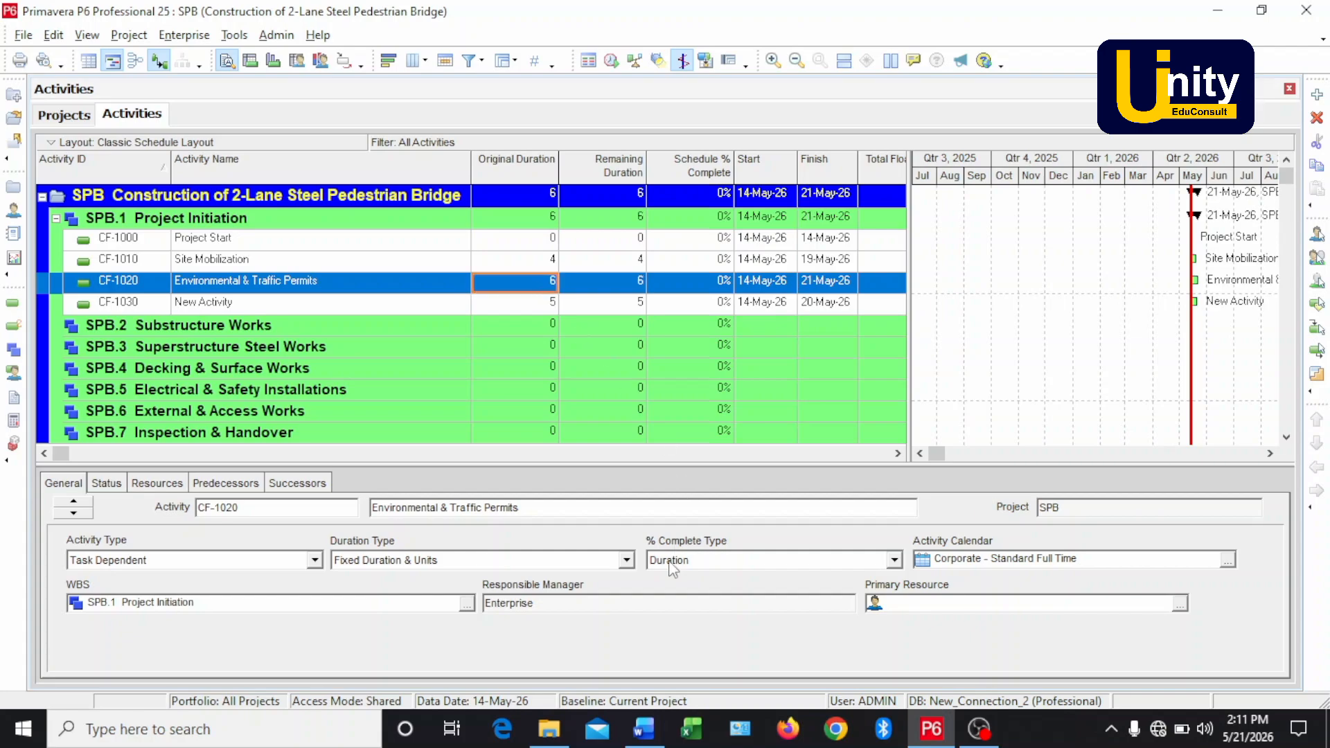
- Copy "Temporary Office Setup" from the Word activities table and make it the name of activity CF-1030 in P6
click(644, 729)
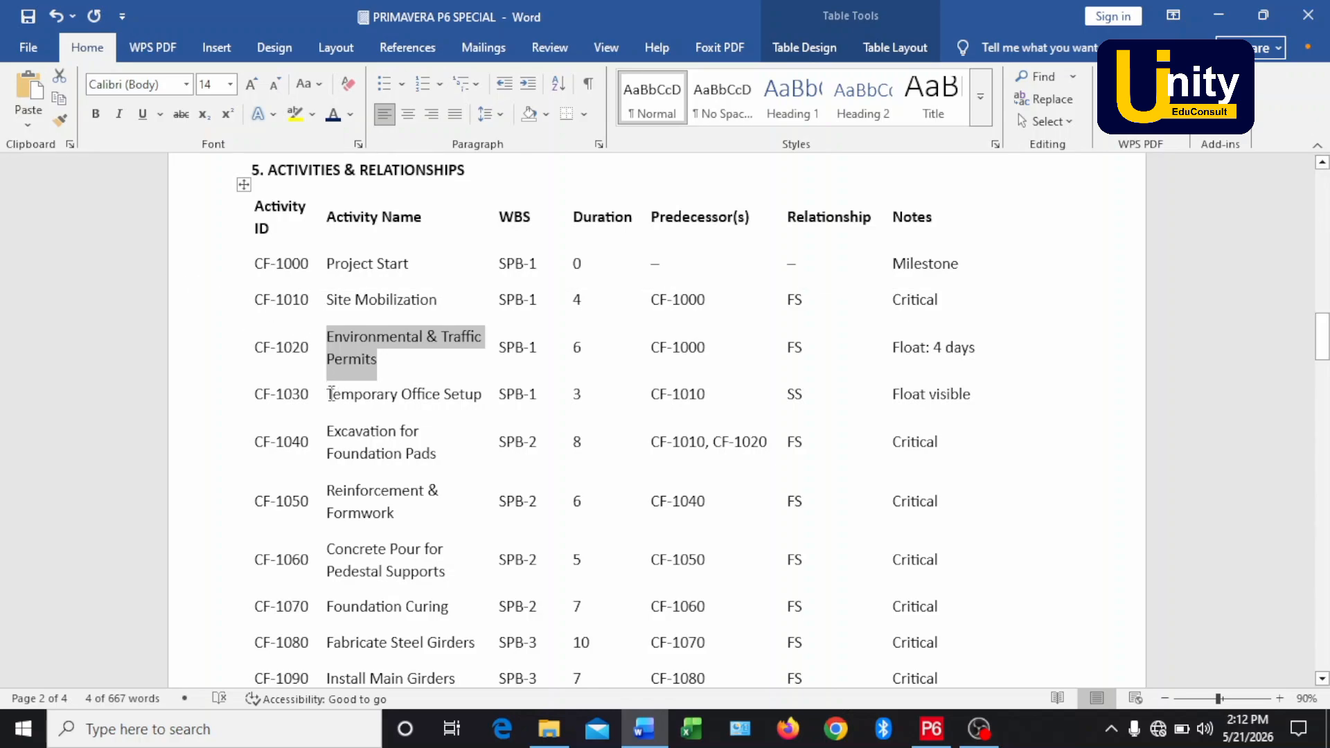
drag(328, 396, 469, 396)
key(ctrl+c)
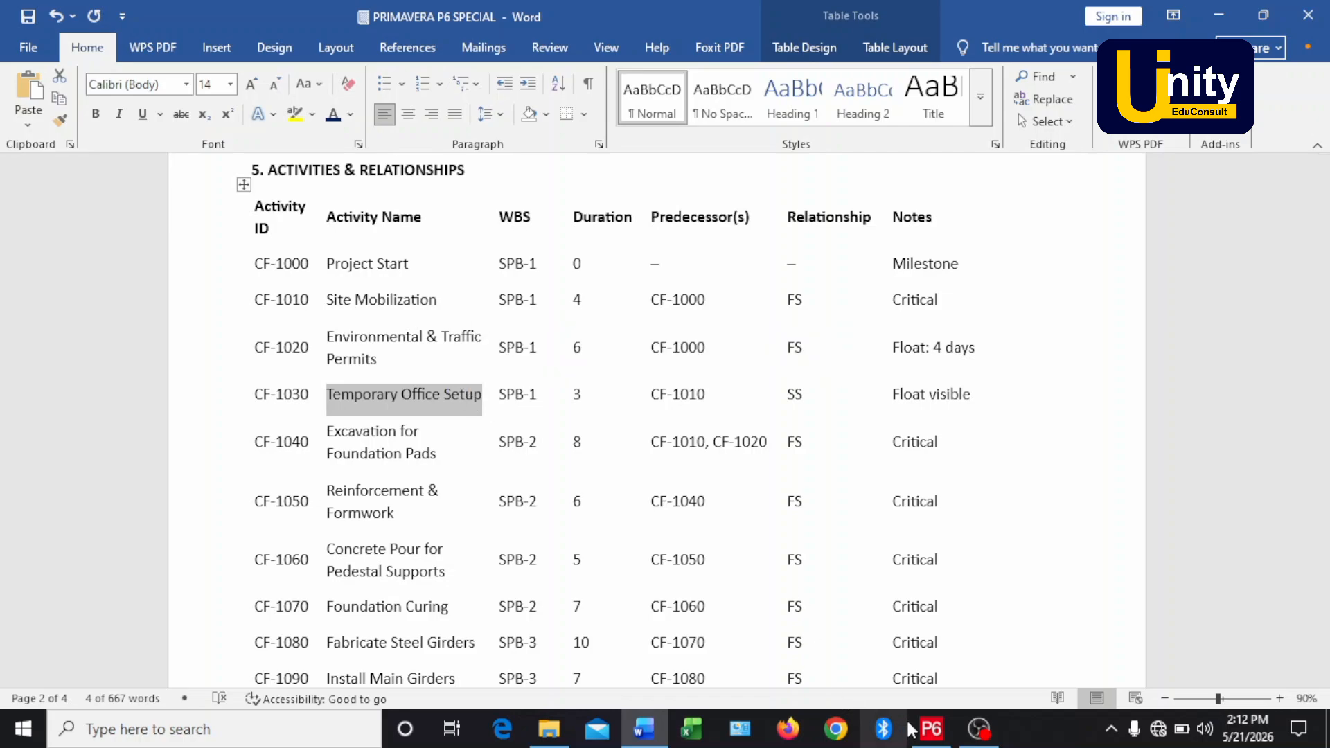
click(931, 727)
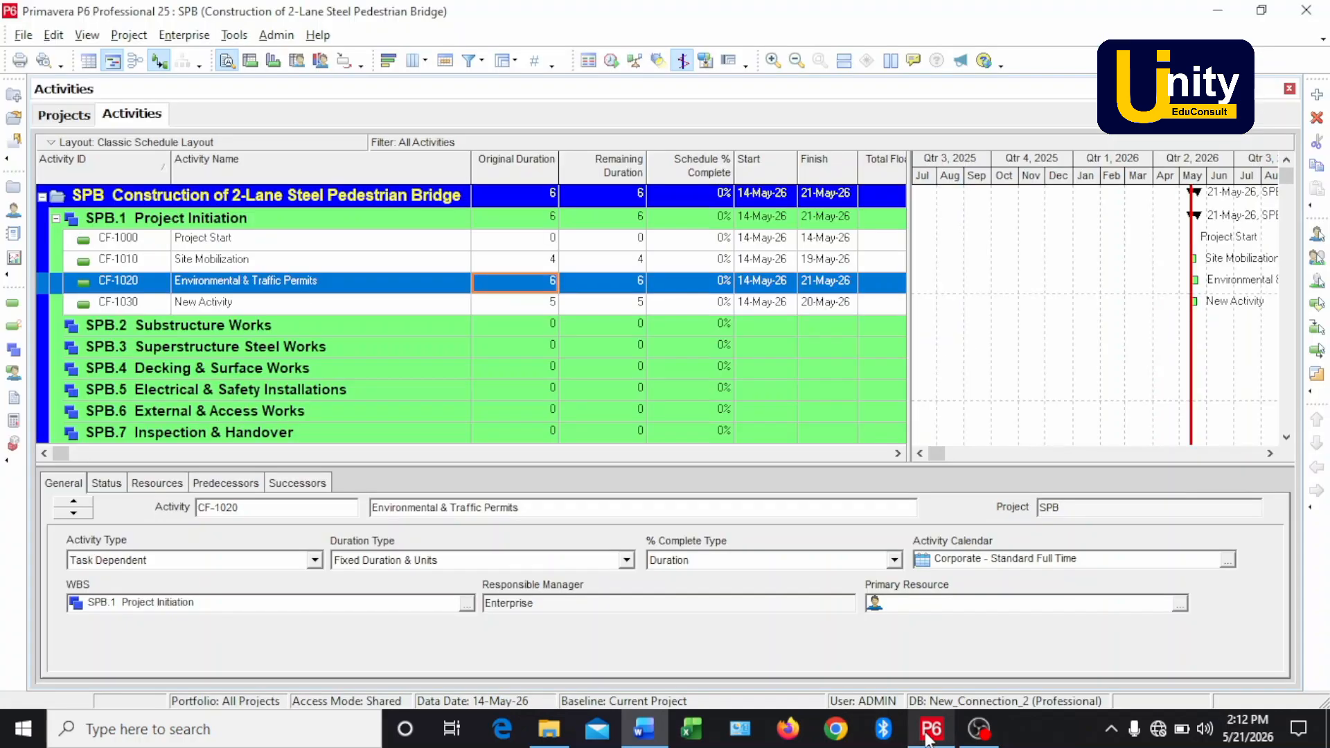
click(314, 312)
click(316, 311)
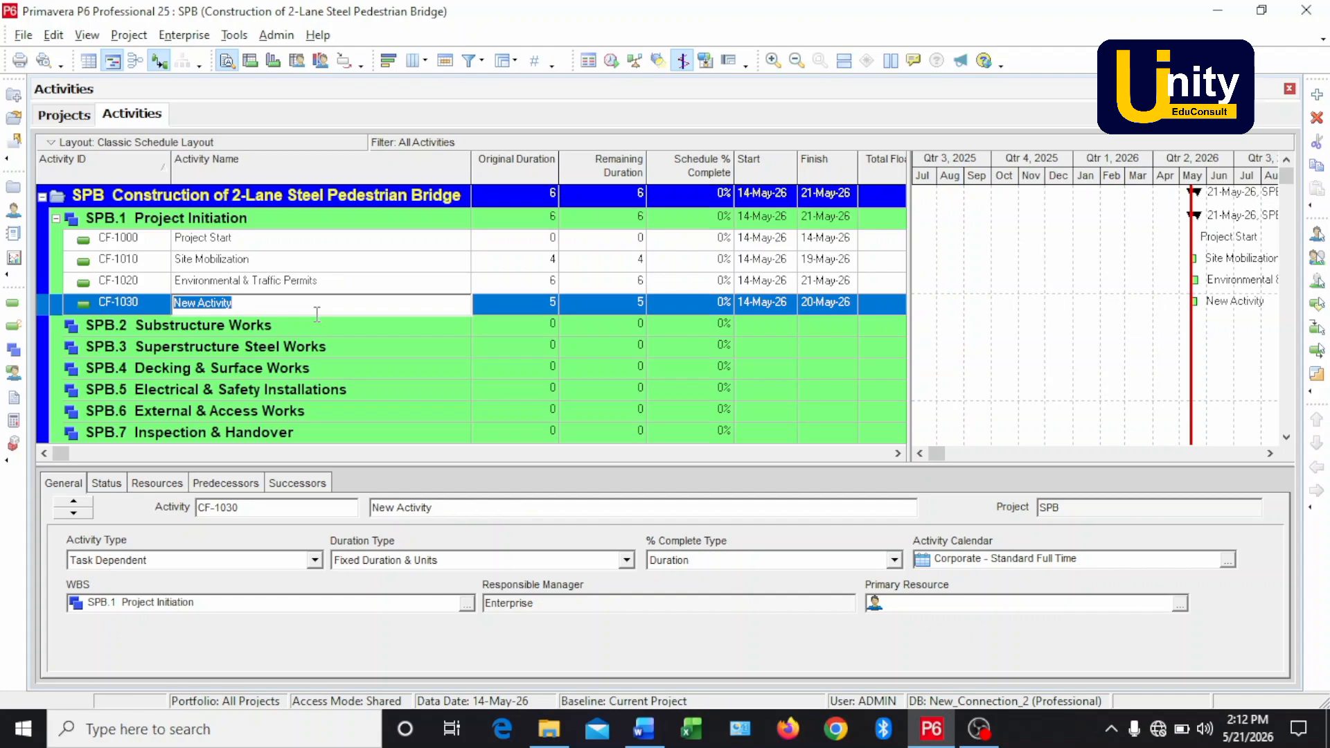
key(ctrl+v)
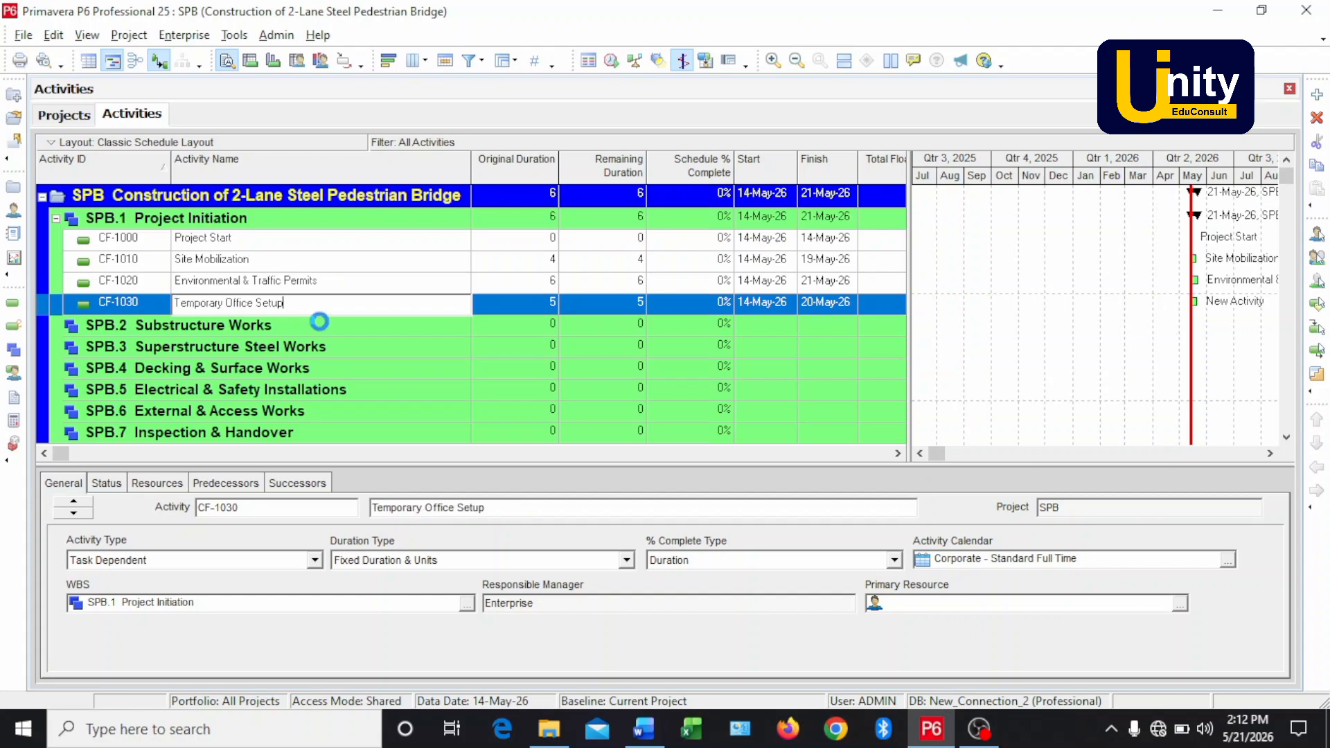
key(Return)
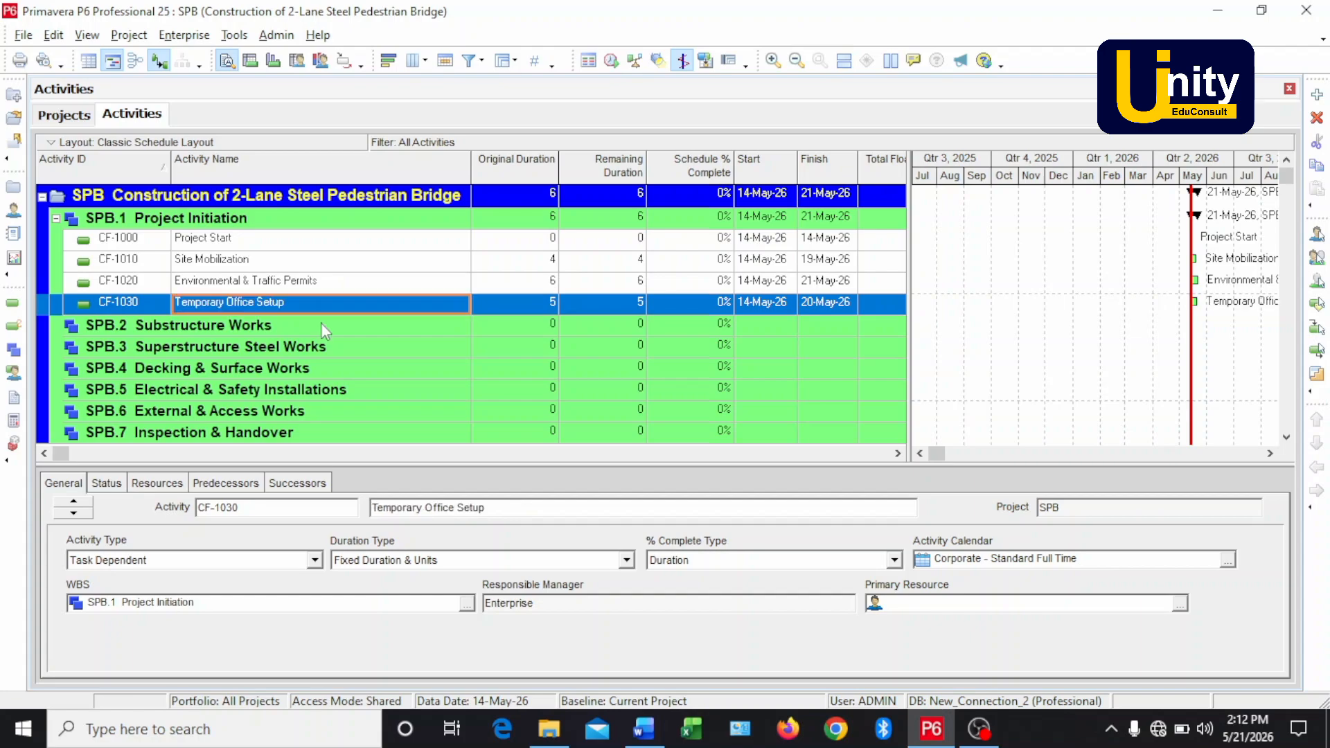
- Set the original duration of Temporary Office Setup to 3
click(552, 312)
click(556, 313)
text(3)
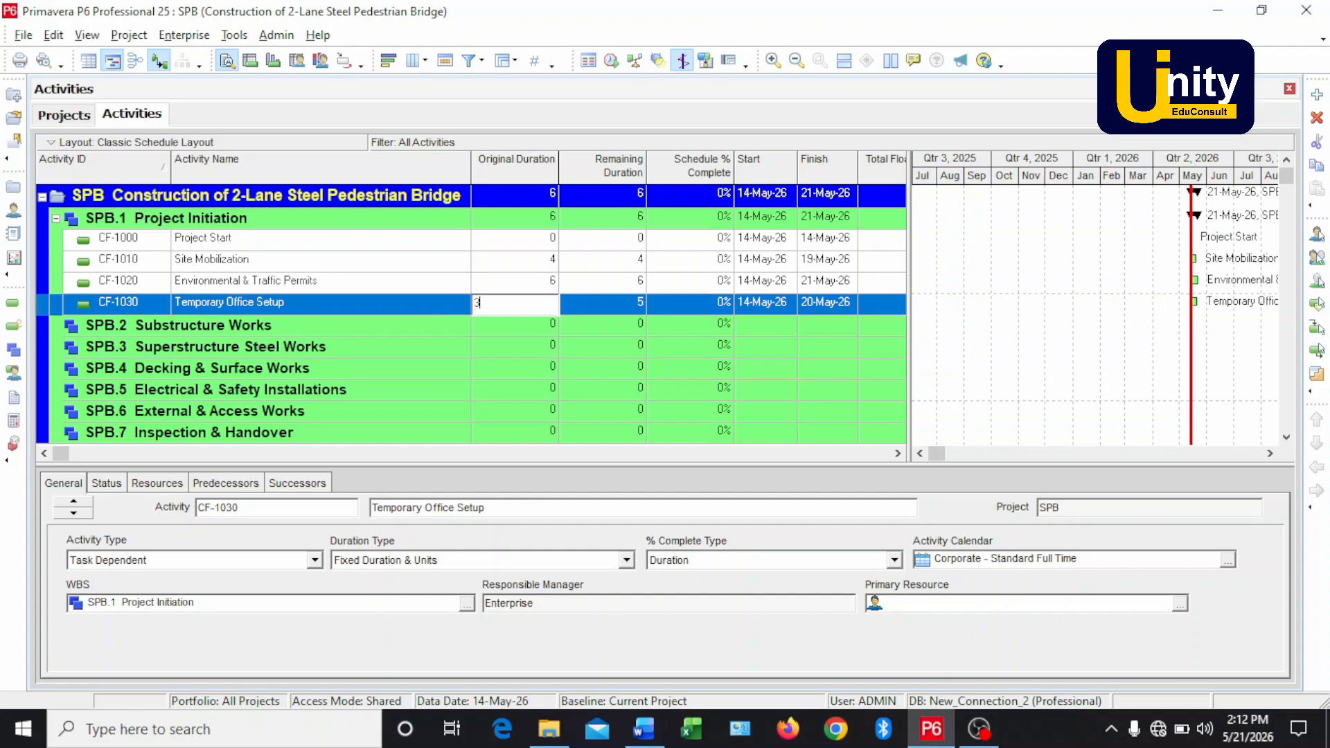
key(Return)
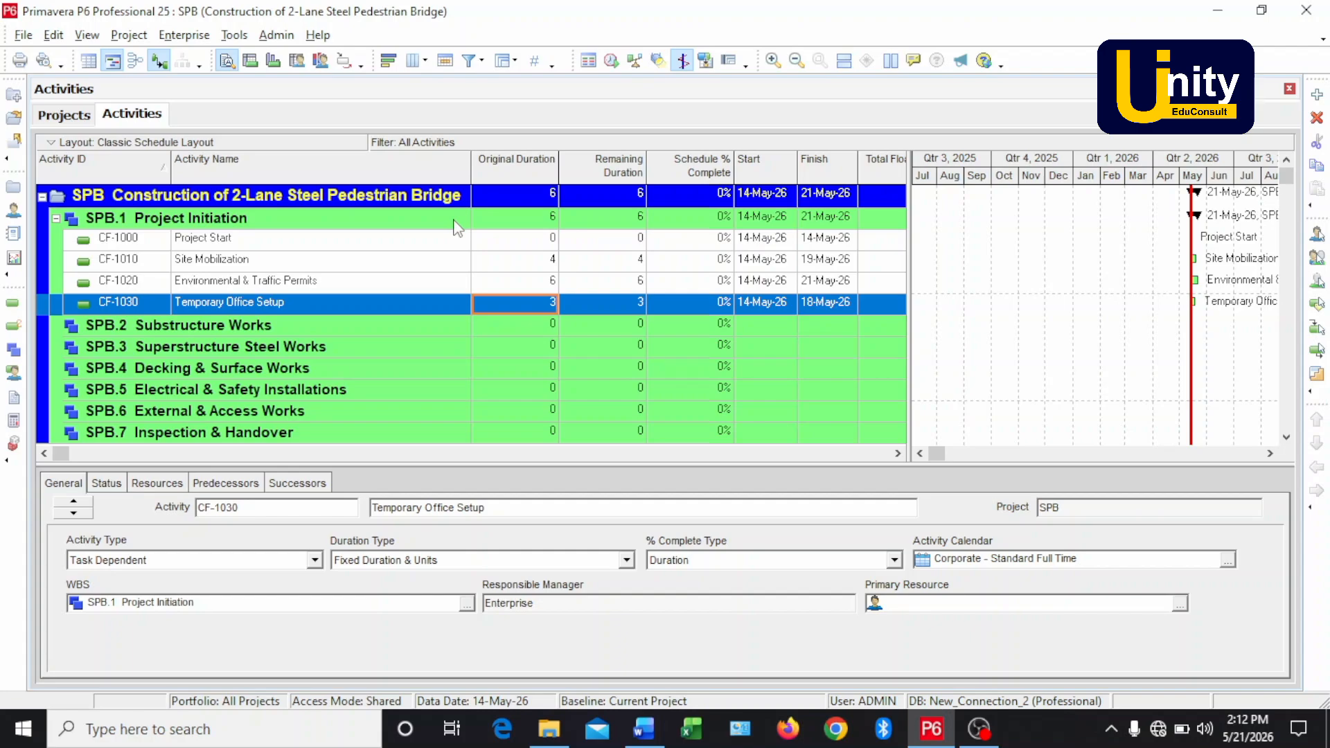
- Add a new activity under Substructure Works, accepting the default ID and name
click(368, 326)
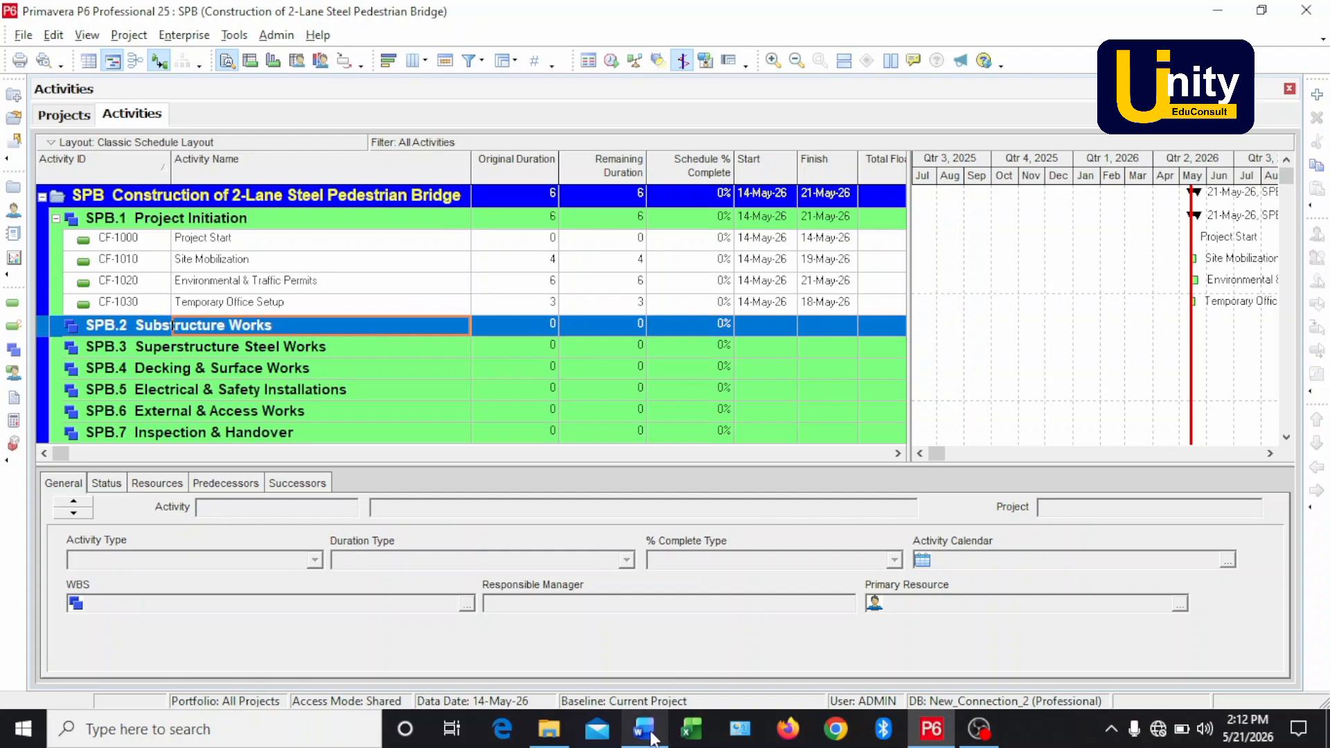
mouse_move(651, 740)
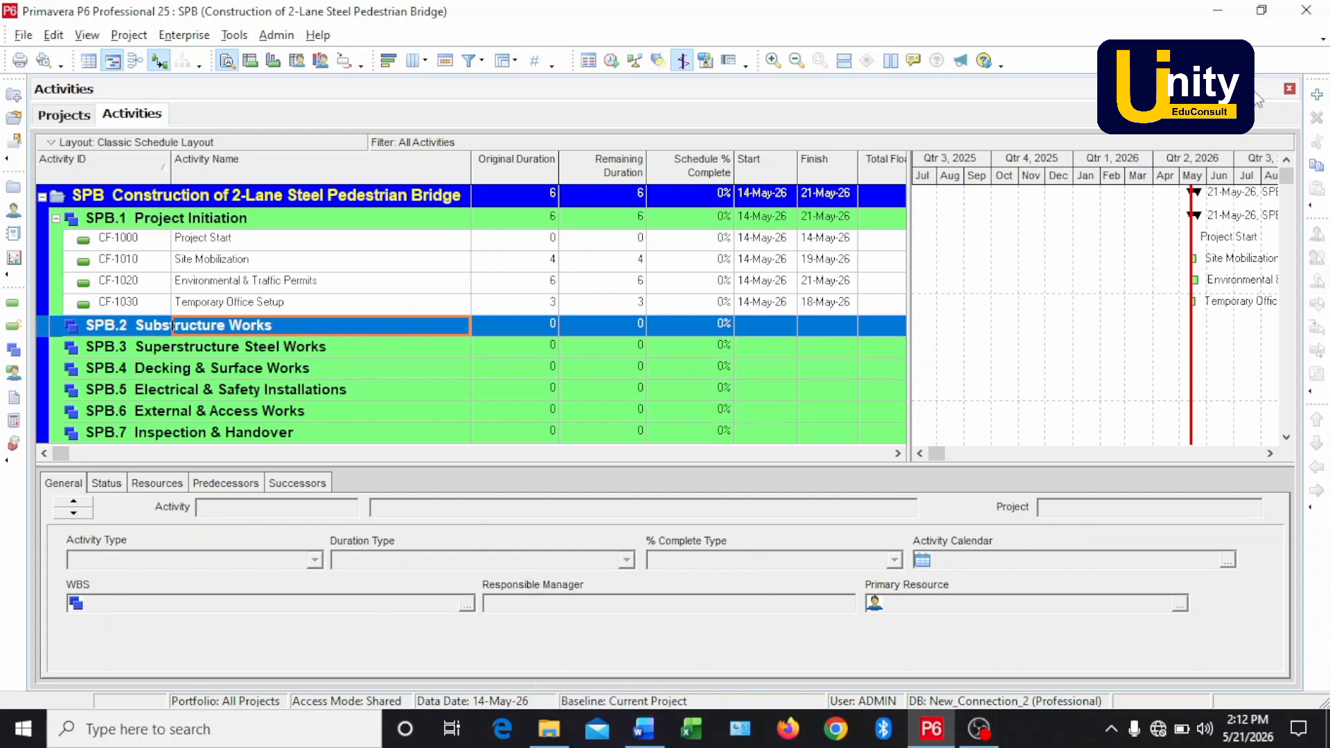
click(1317, 96)
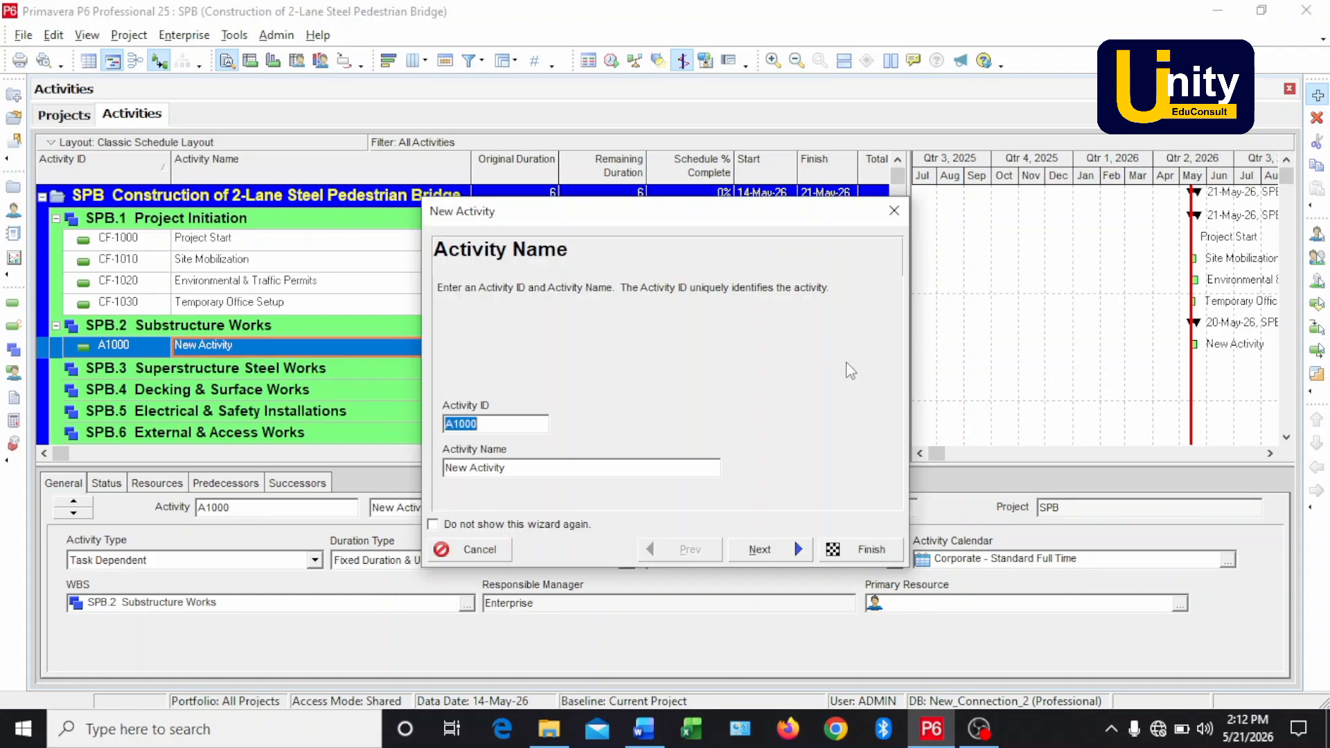
click(867, 549)
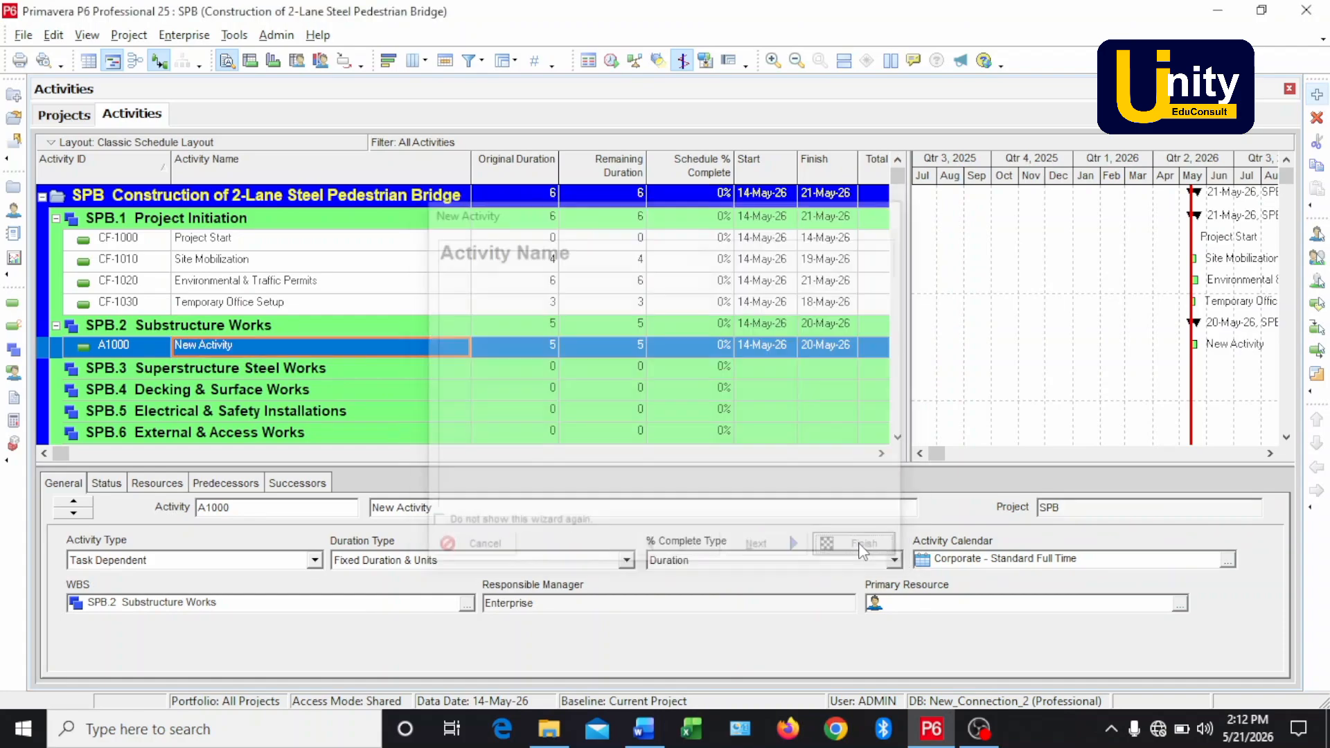
- Copy the ID CF-1040 from the Word activities table and assign it to the new Substructure Works activity in P6
click(643, 728)
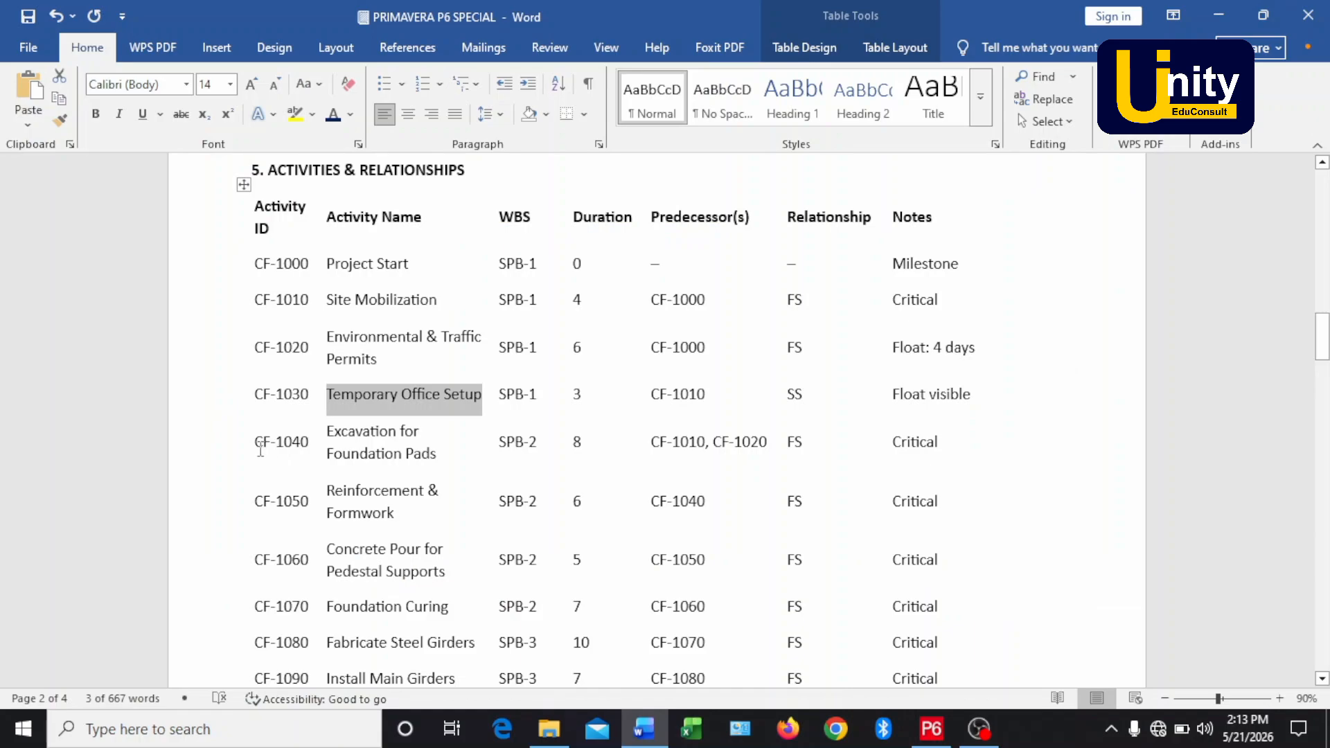
drag(255, 446, 309, 451)
key(ctrl+c)
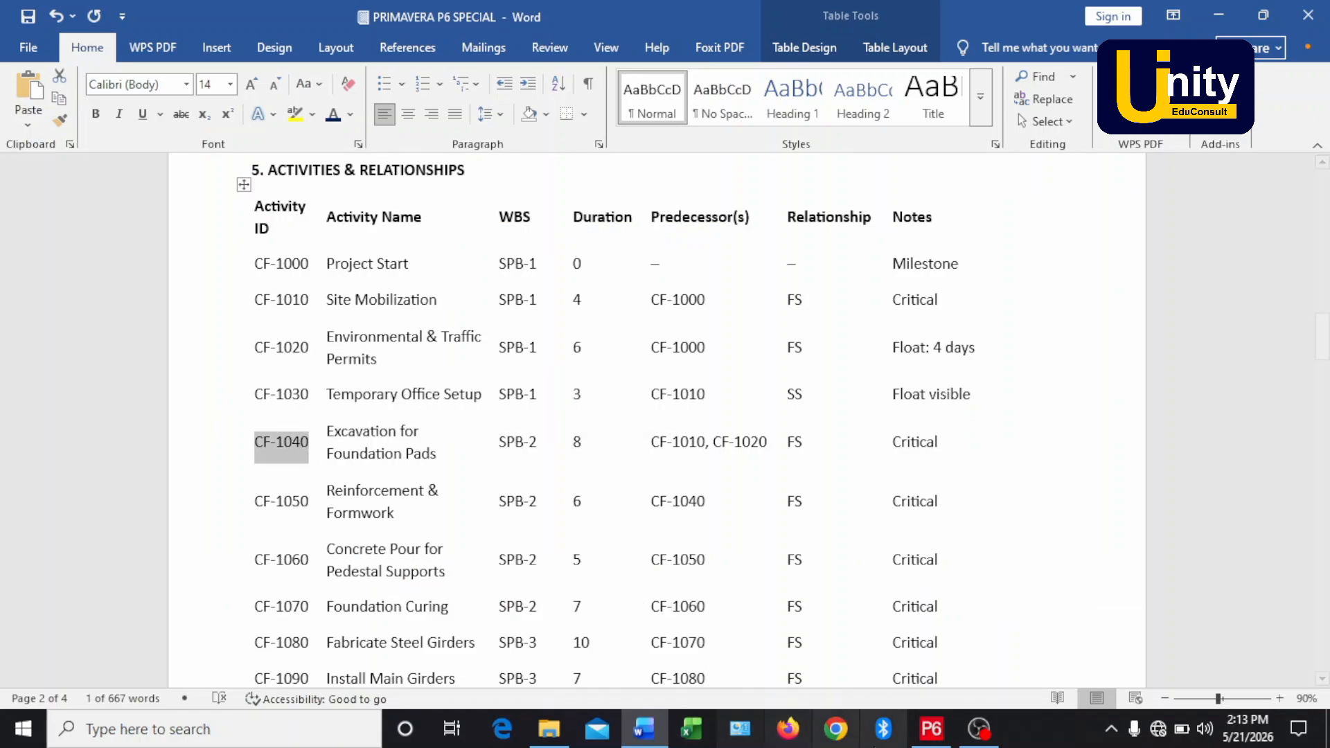
click(928, 738)
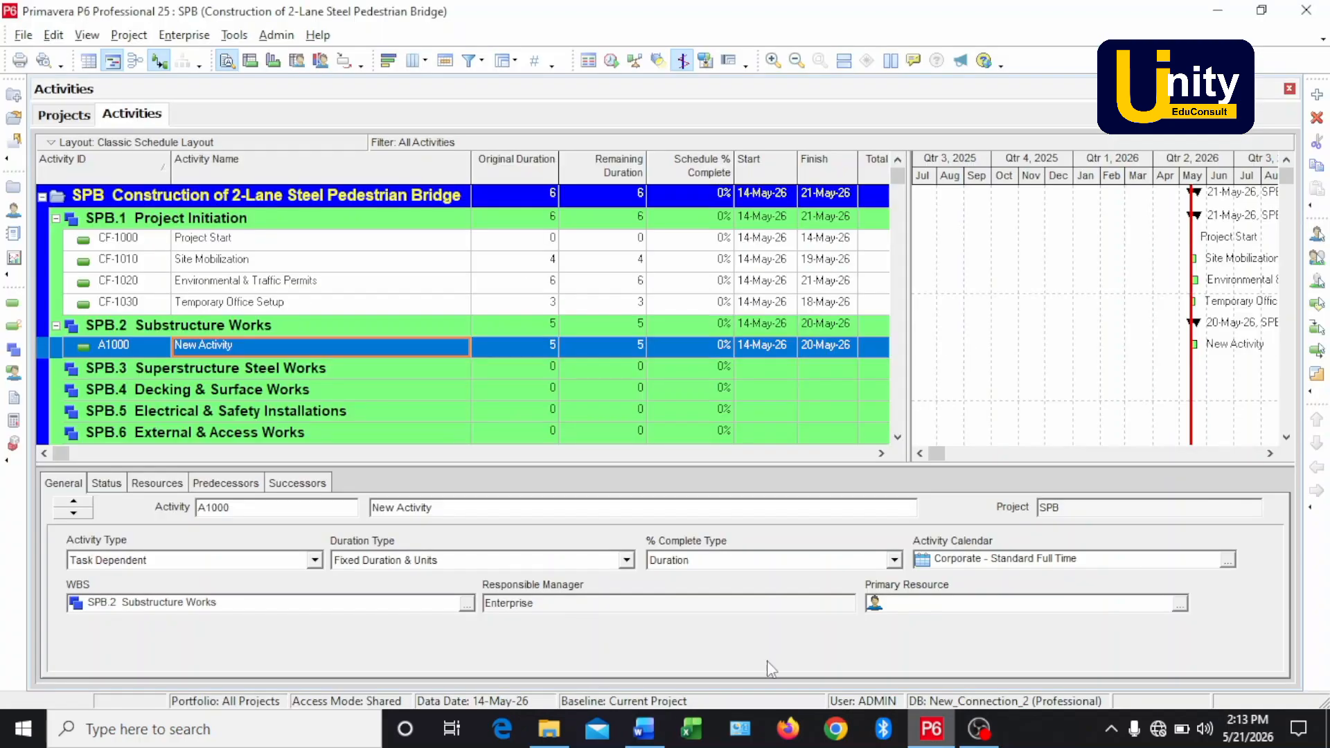
click(131, 346)
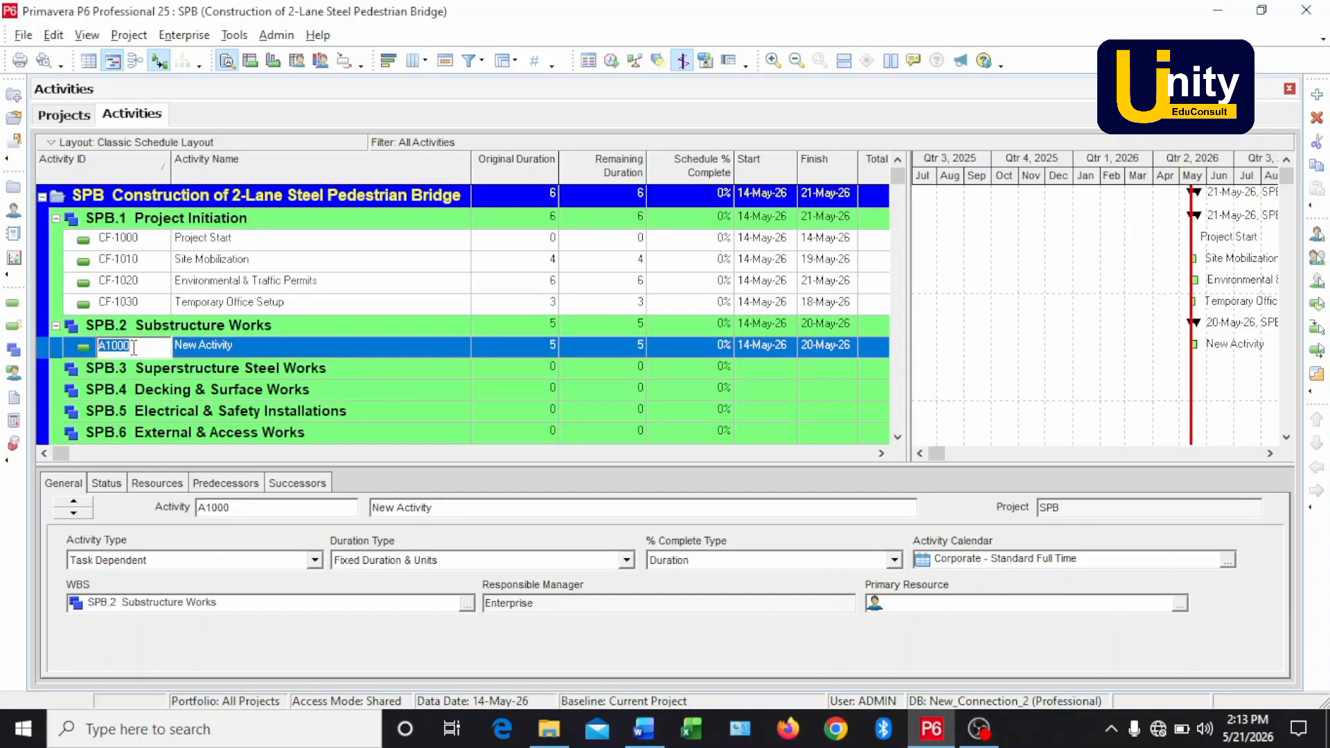
key(ctrl+v)
key(Return)
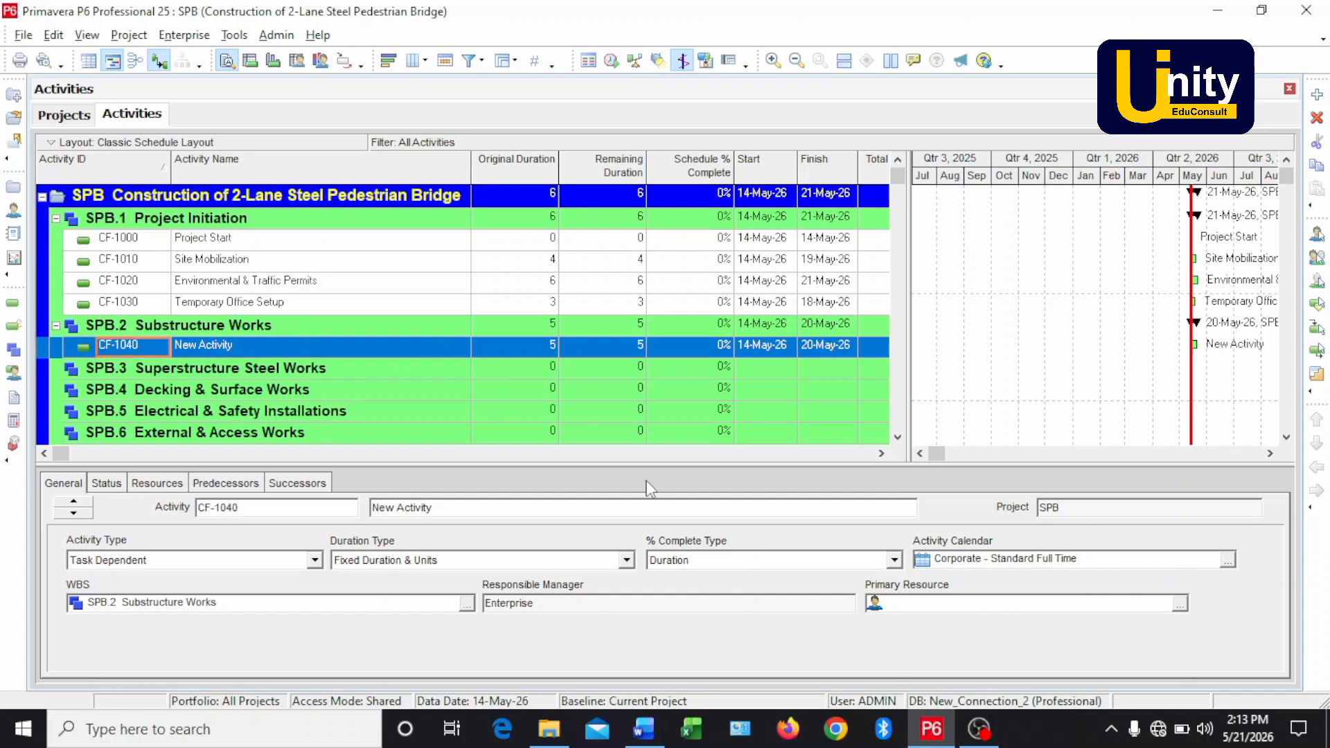
- Copy "Excavation for Foundation Pads" from the Word activities table and make it the name of activity CF-1040 in P6
mouse_move(644, 729)
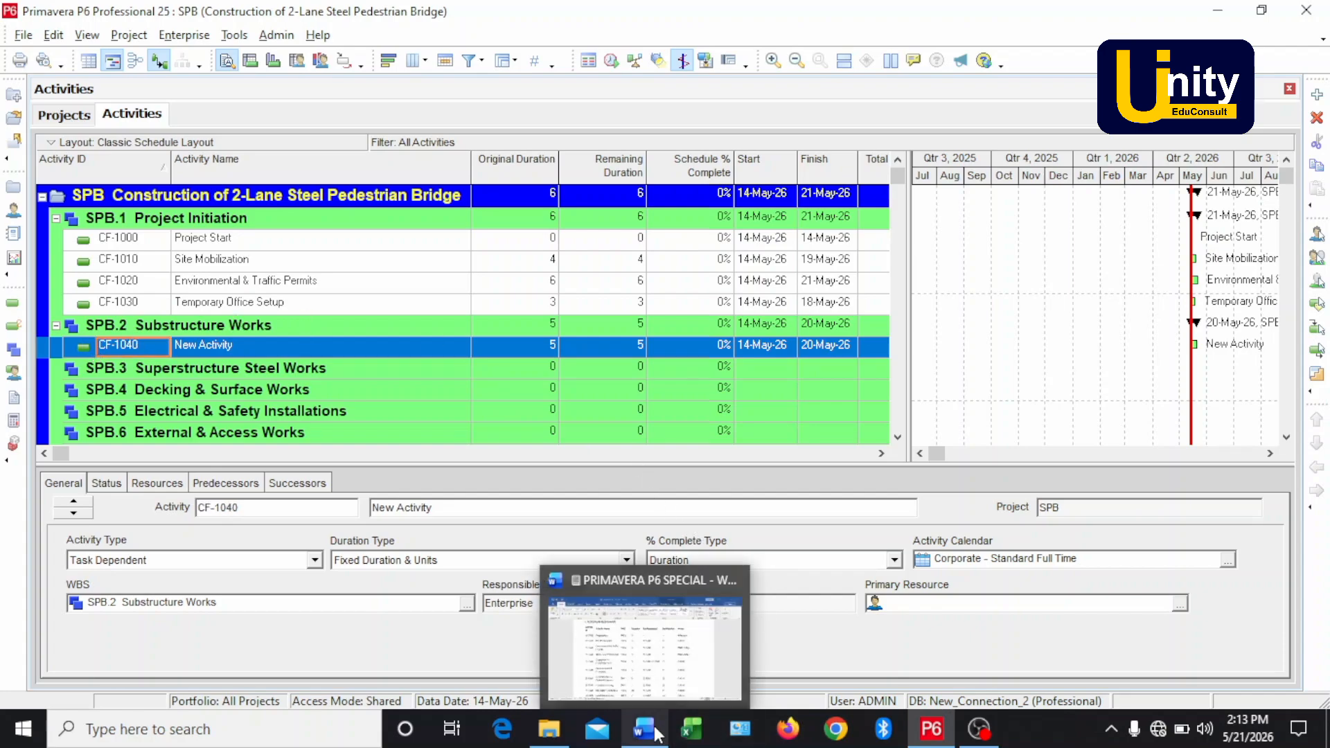
click(647, 648)
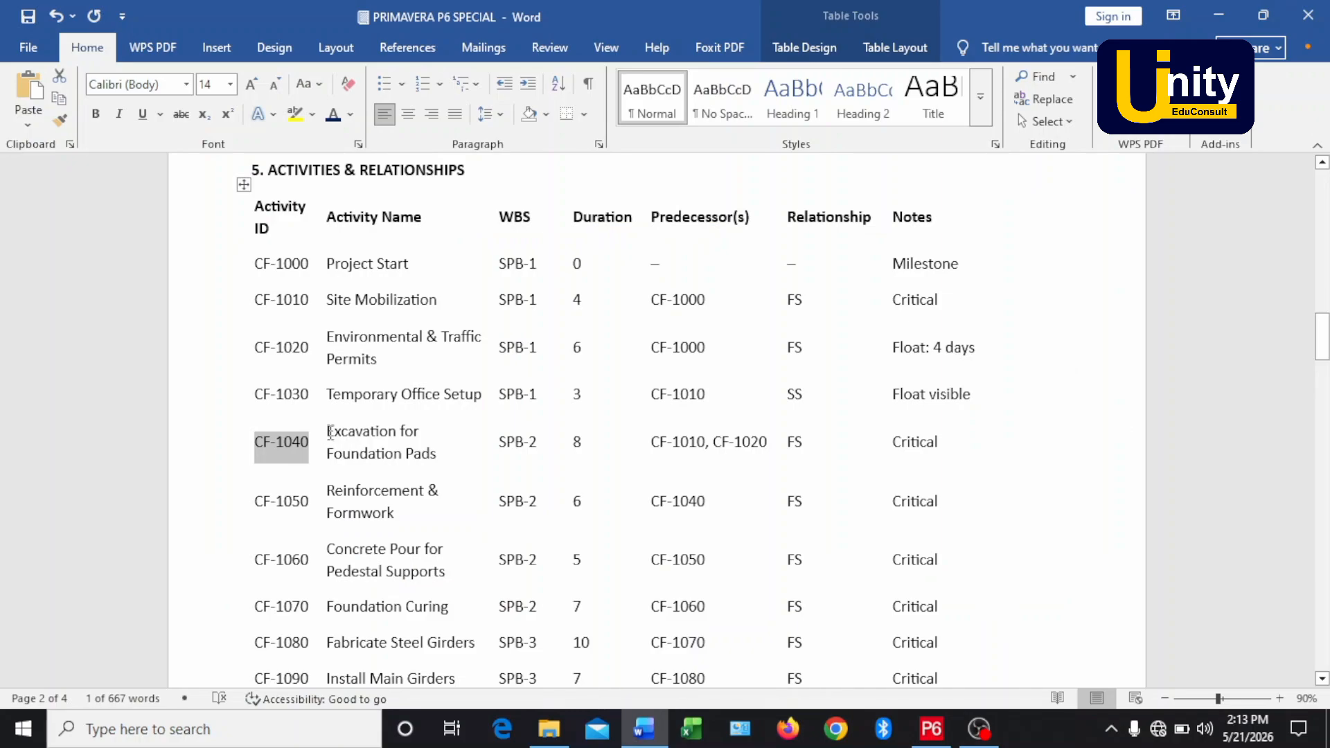
drag(331, 431, 436, 463)
key(ctrl+c)
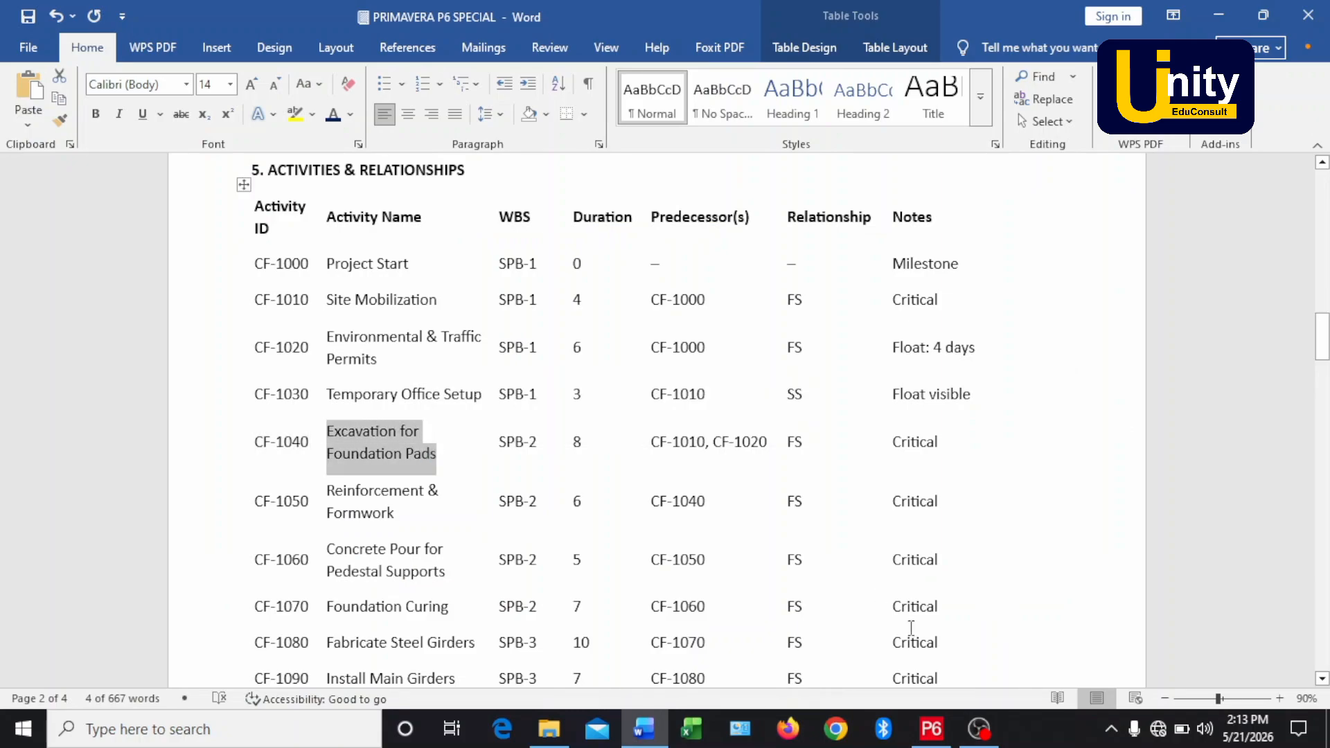
click(932, 728)
click(275, 343)
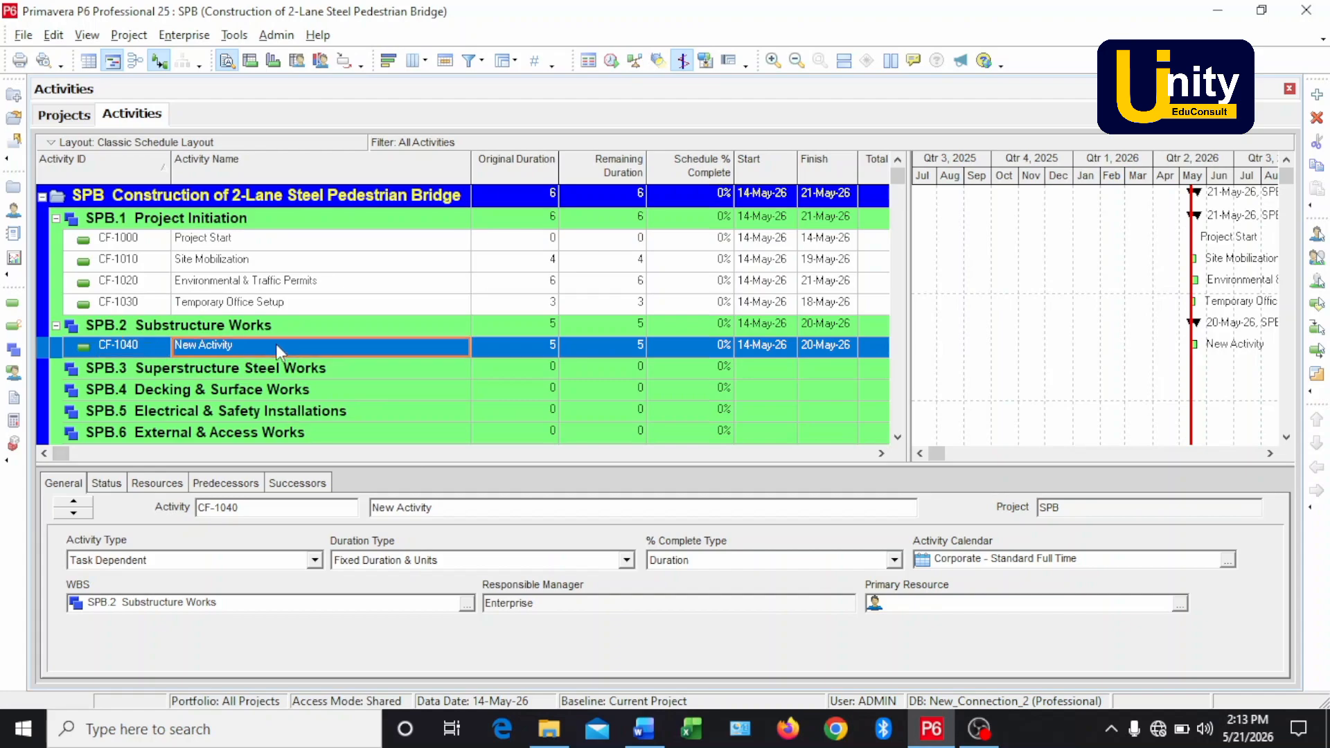
click(276, 344)
key(ctrl+v)
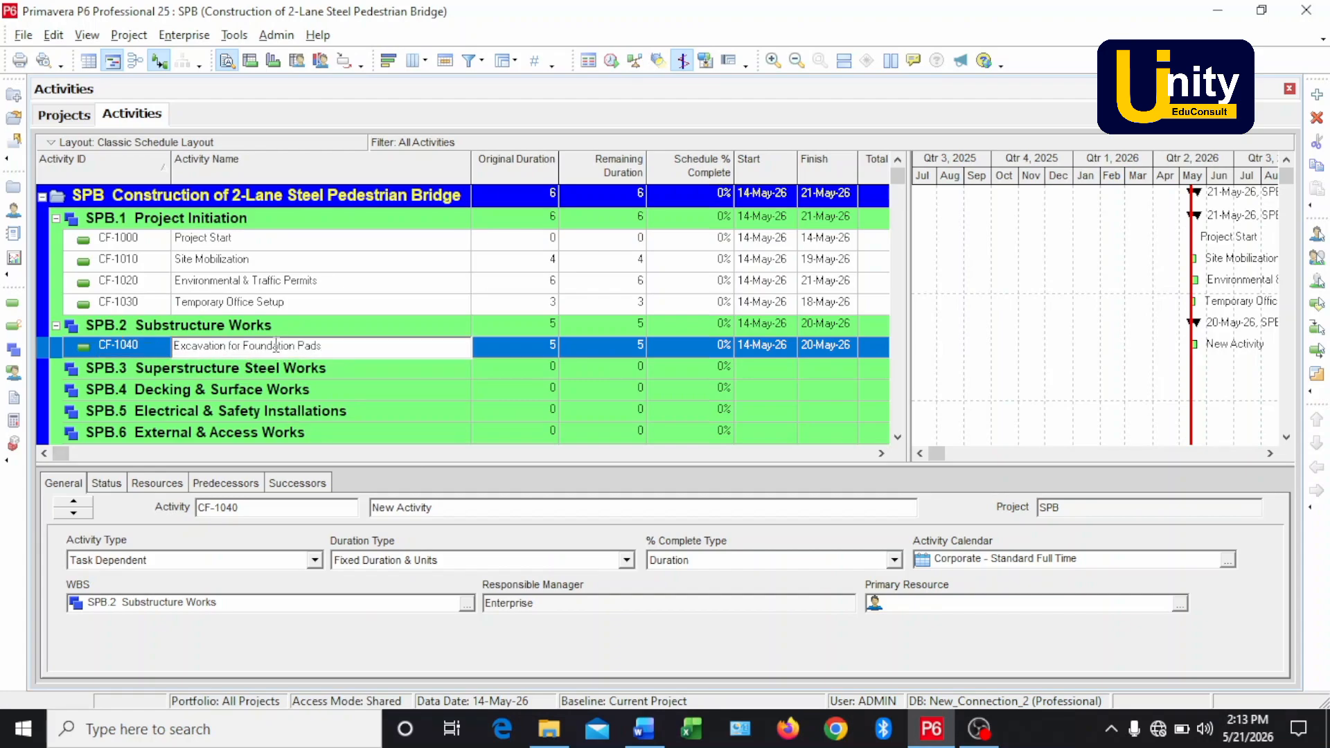
- Set the original duration of Excavation for Foundation Pads to 8
click(515, 346)
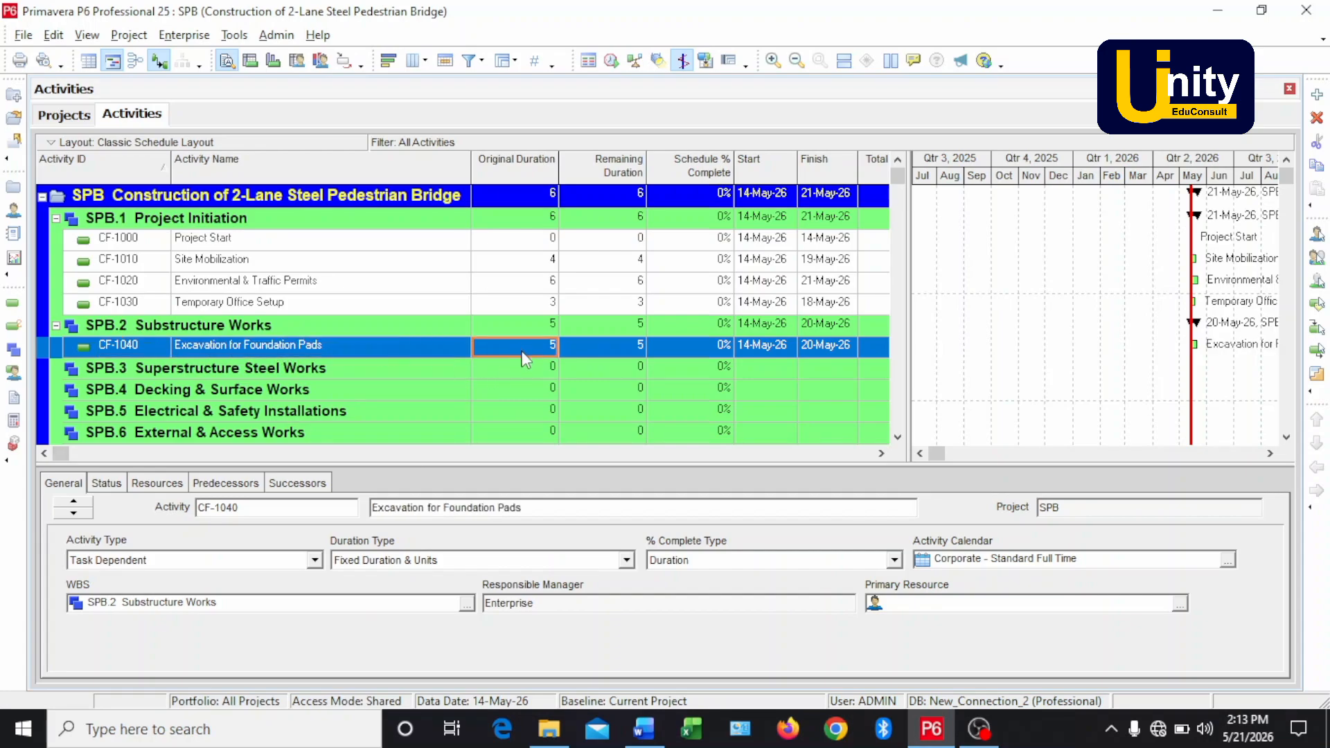
click(523, 351)
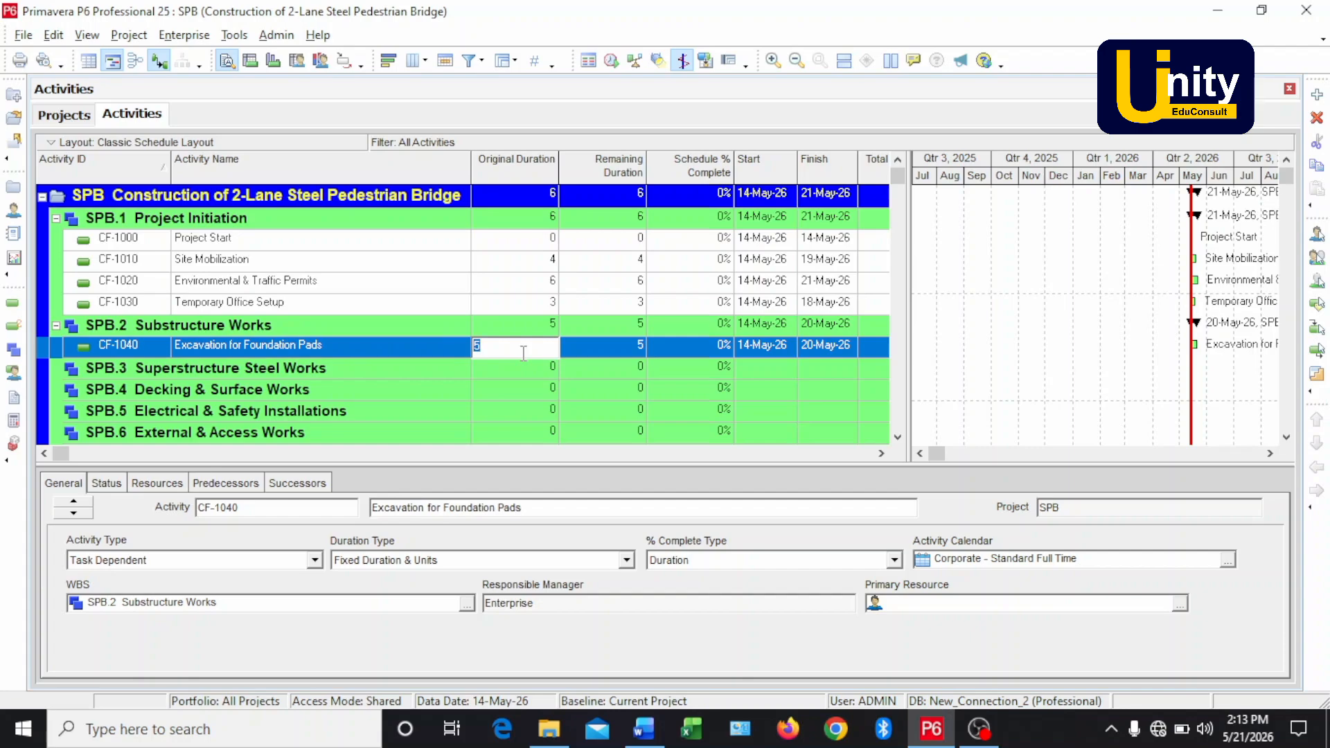
text(8)
key(Return)
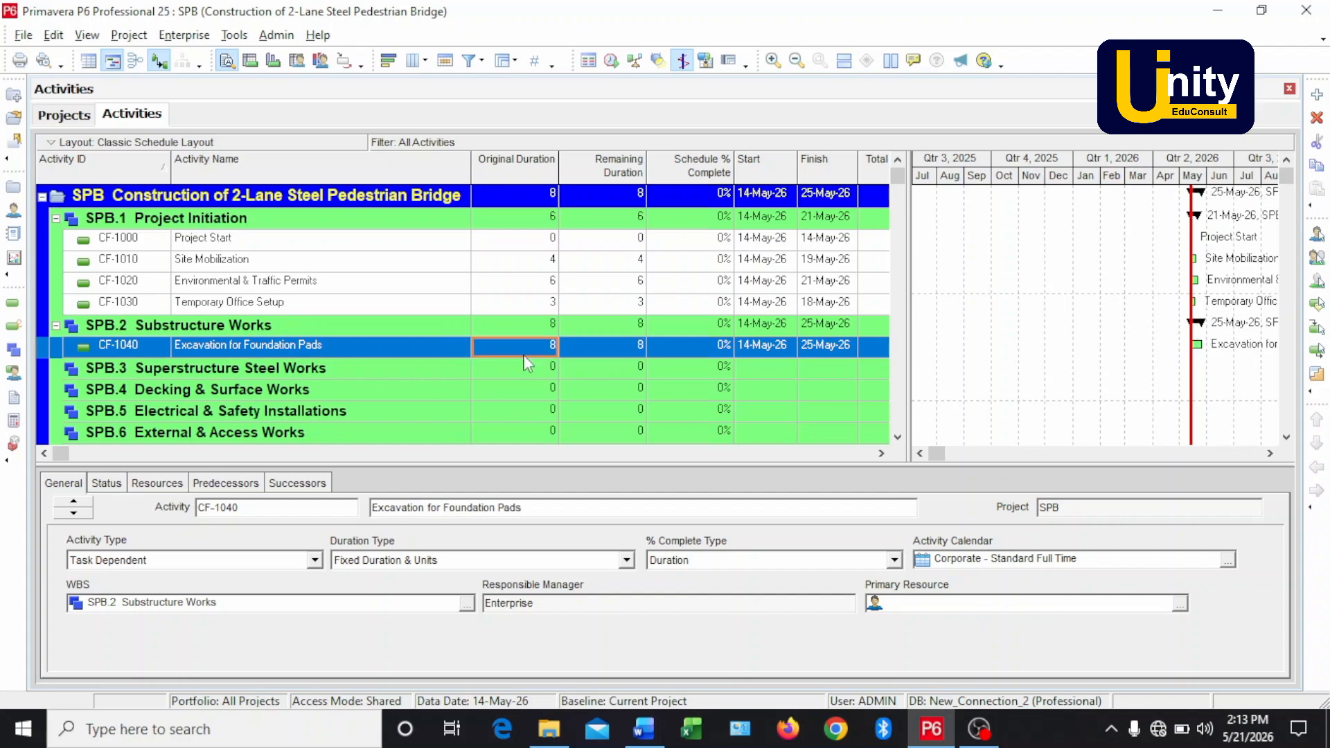
- Add an activity below Excavation for Foundation Pads and name it "Reinforcement & Formwork", copied from the Word activities table
key(Insert)
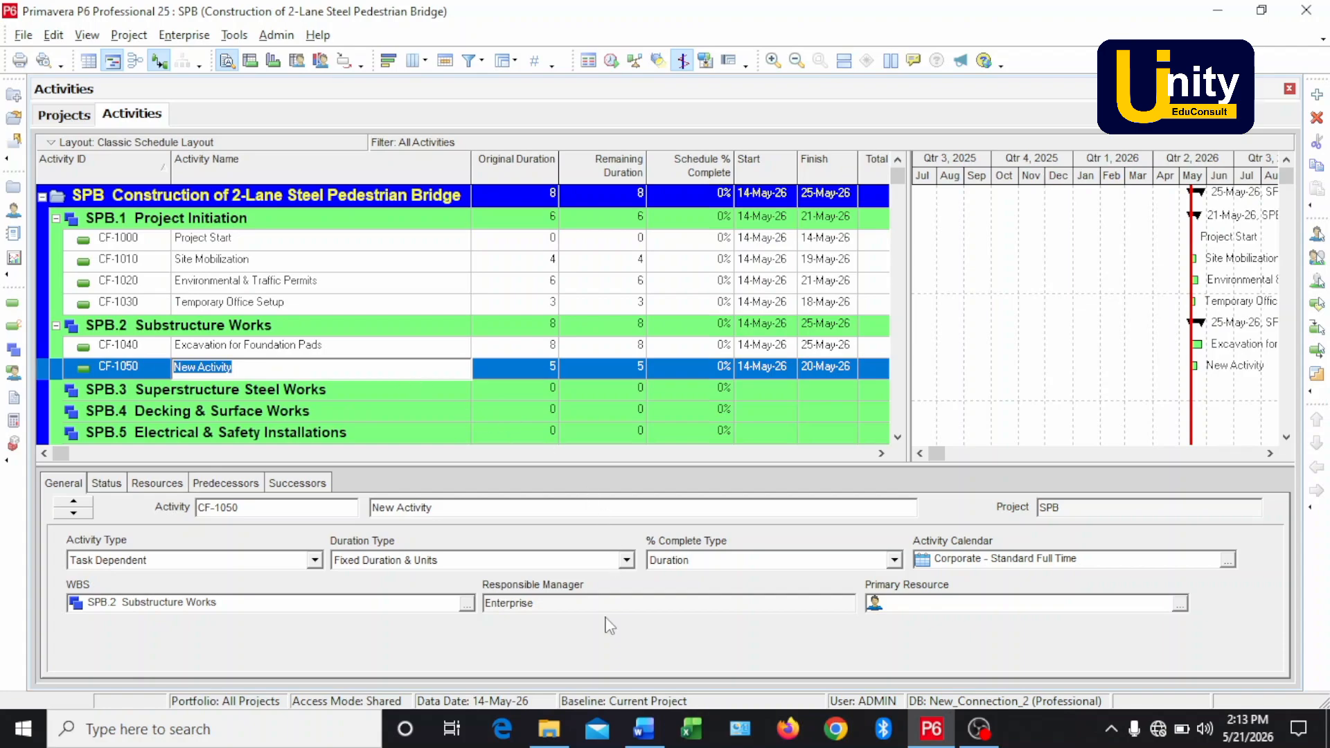
mouse_move(641, 728)
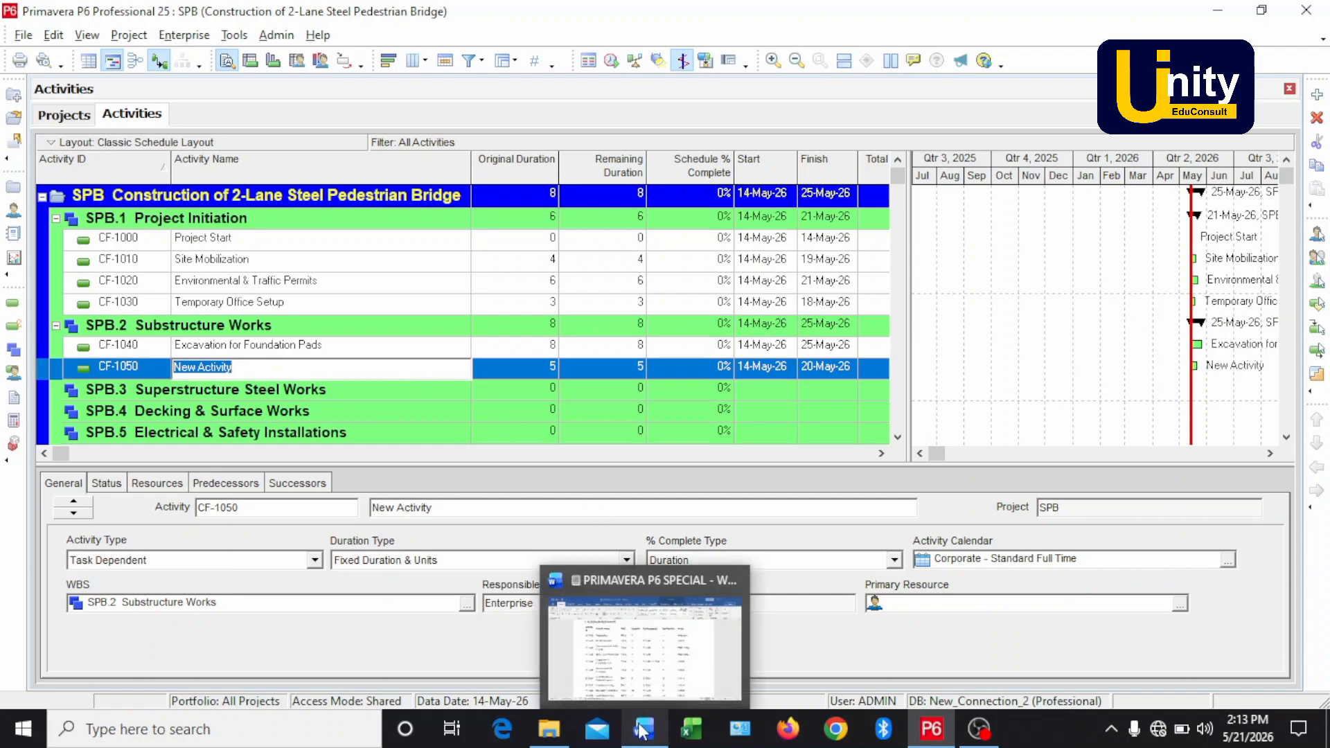
click(631, 667)
scroll(349, 477, down, 2)
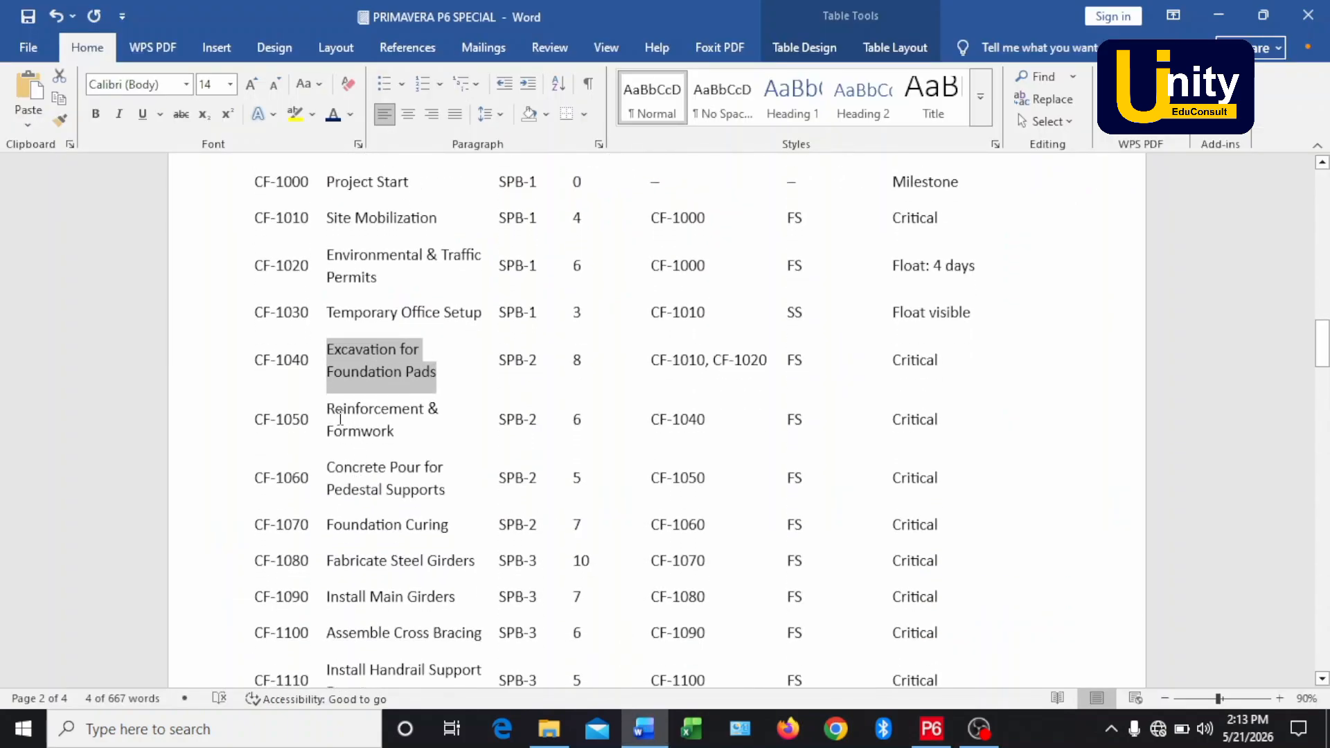
drag(333, 411, 388, 434)
key(ctrl+c)
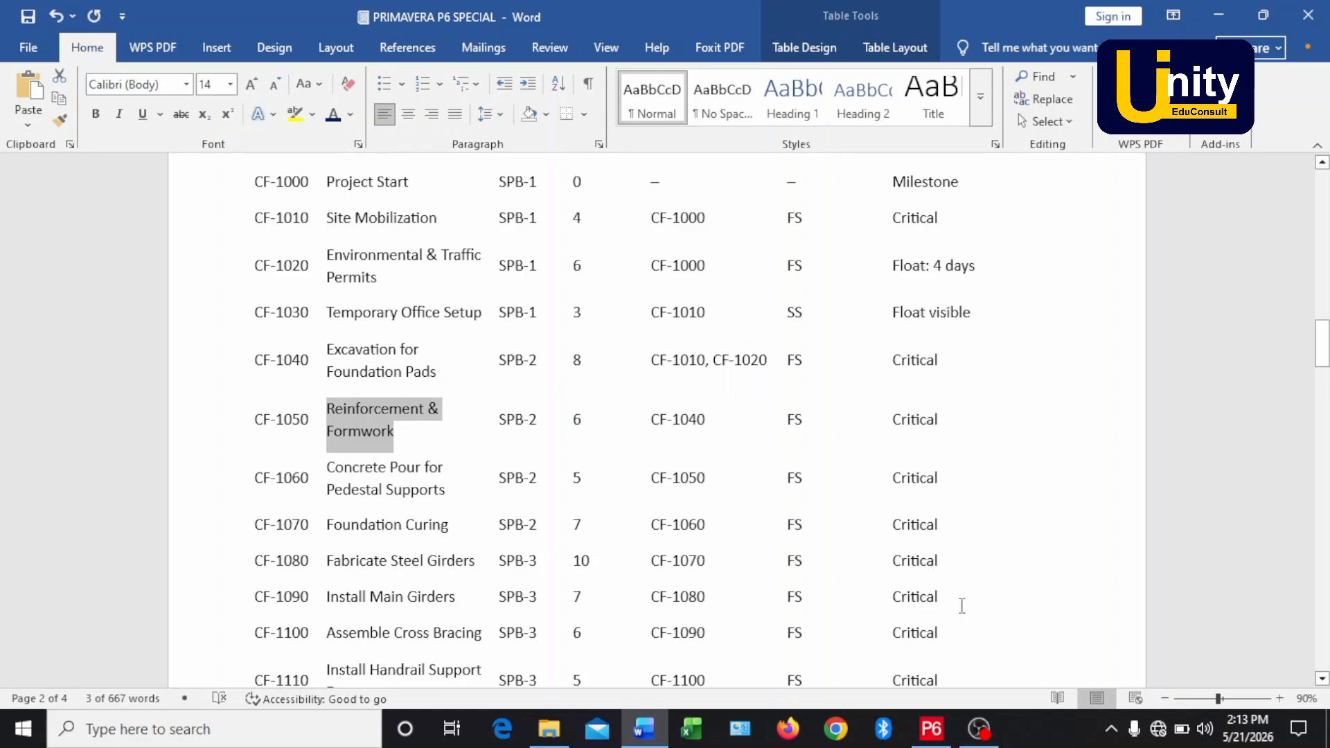
click(931, 727)
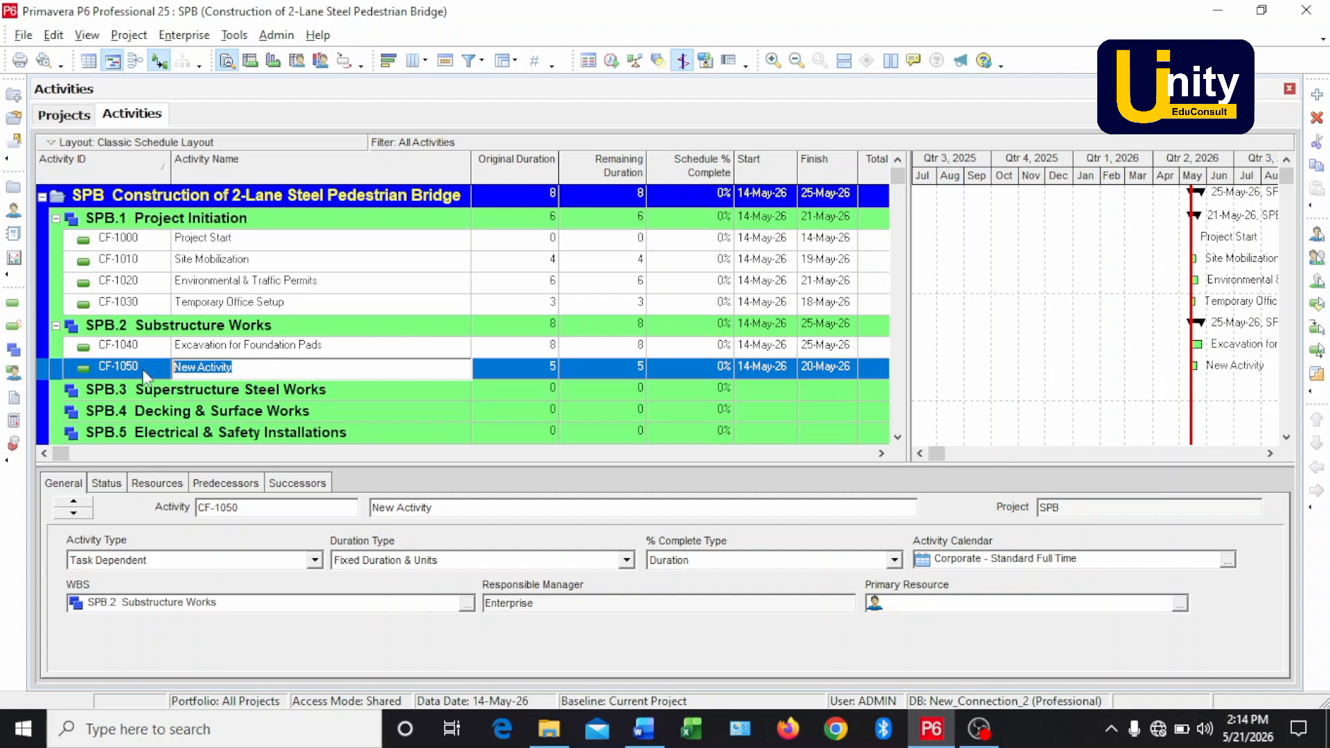
key(ctrl+v)
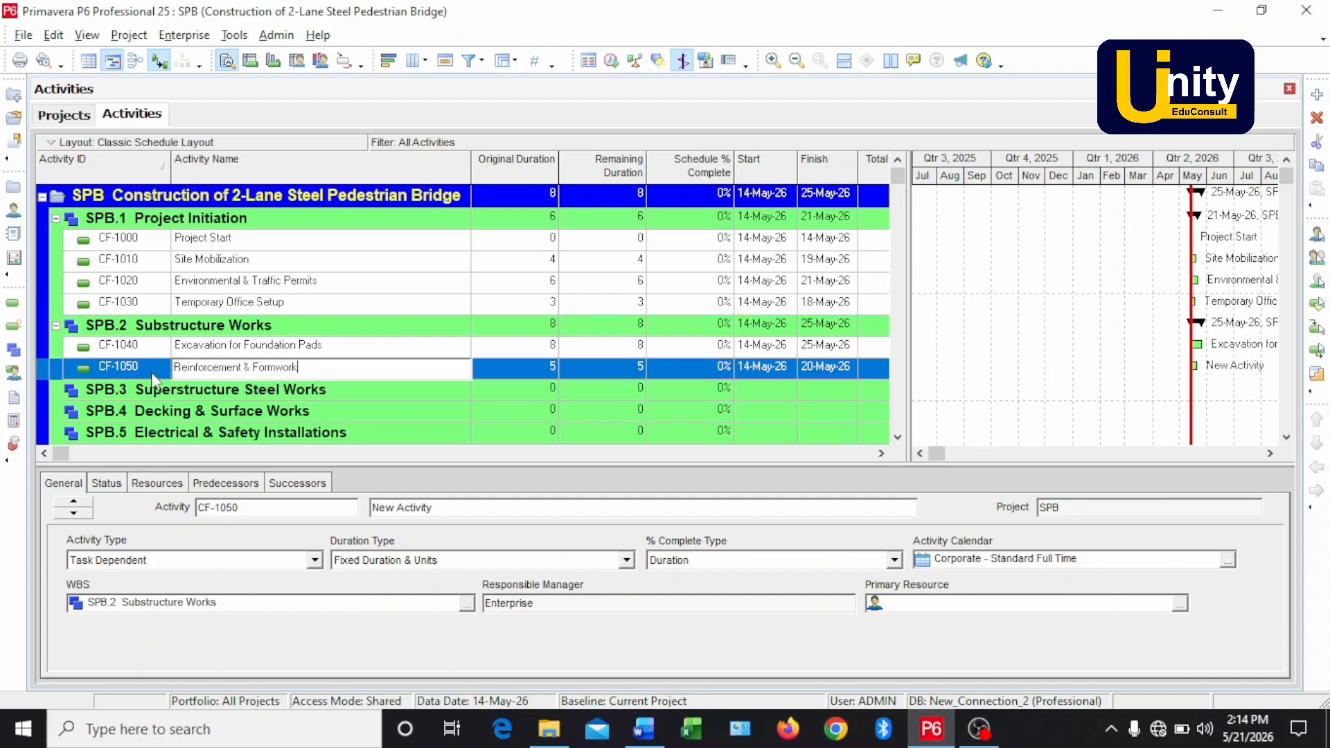
key(Return)
- Set the original duration of Reinforcement & Formwork to 6
click(516, 372)
click(519, 367)
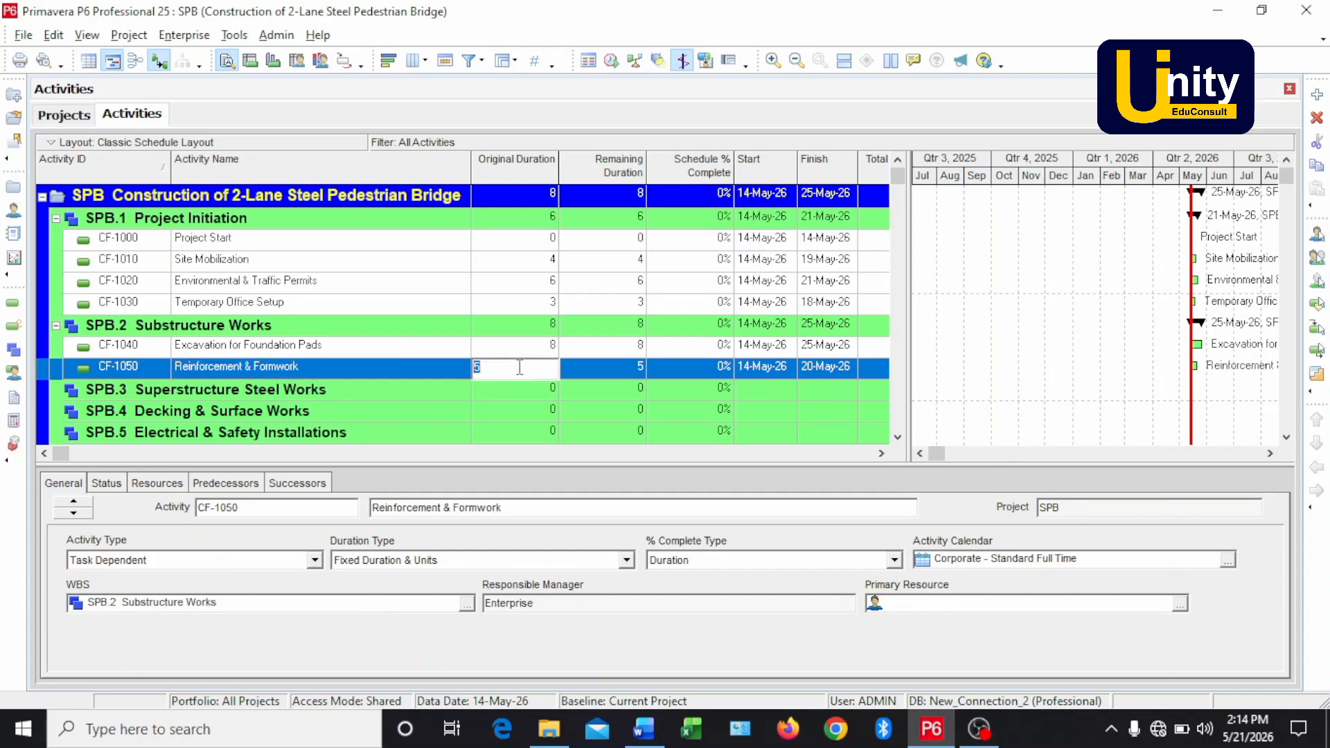
text(6)
- Add an activity below Reinforcement & Formwork, name it "Concrete Pour for Pedestal Supports", copied from the Word activities table, and check its duration there
key(alt+Tab)
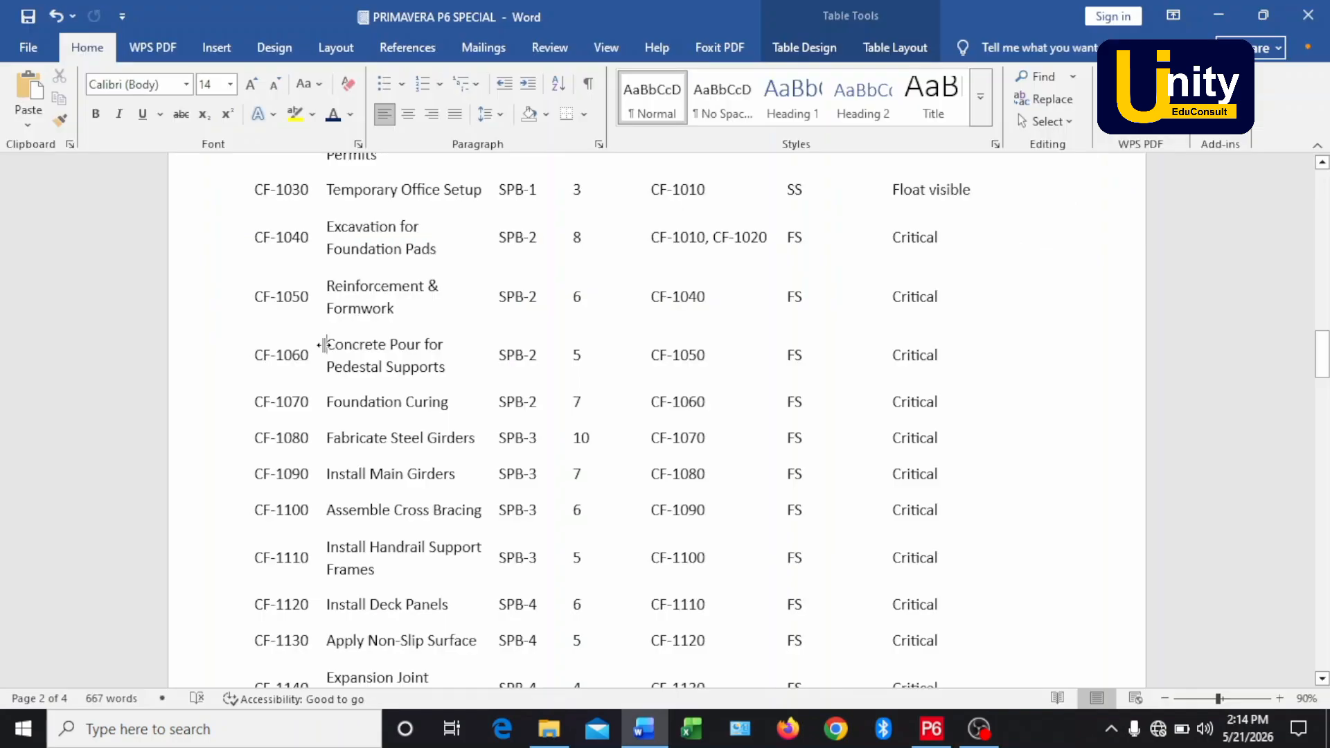
drag(322, 344, 438, 376)
key(ctrl+c)
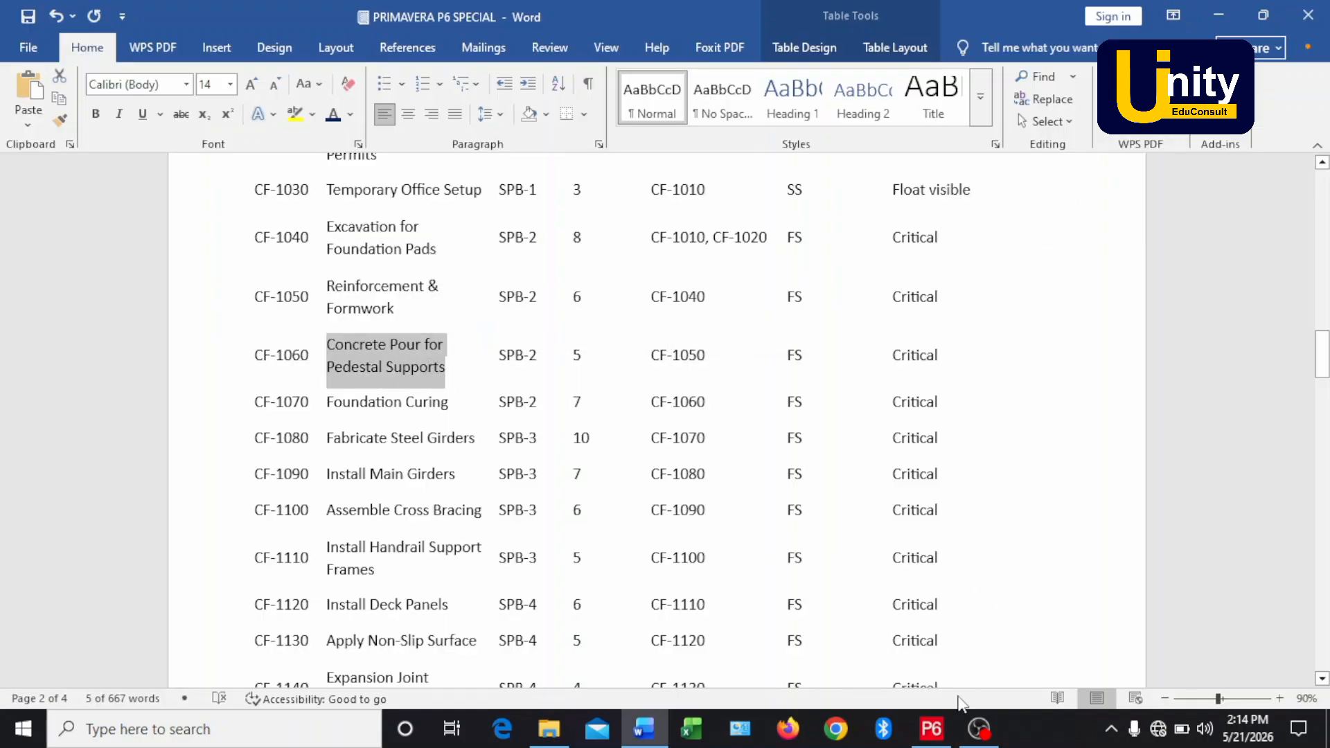
click(932, 729)
click(168, 389)
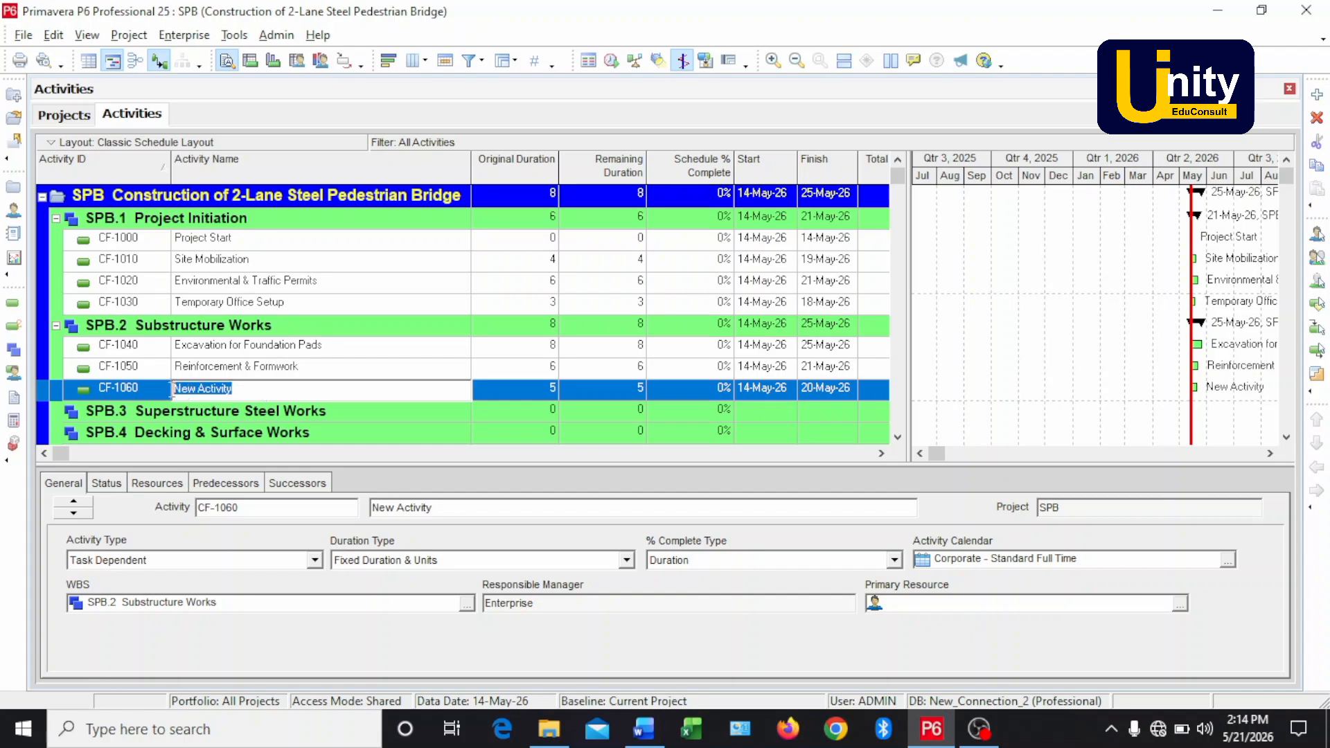
key(ctrl+v)
key(Return)
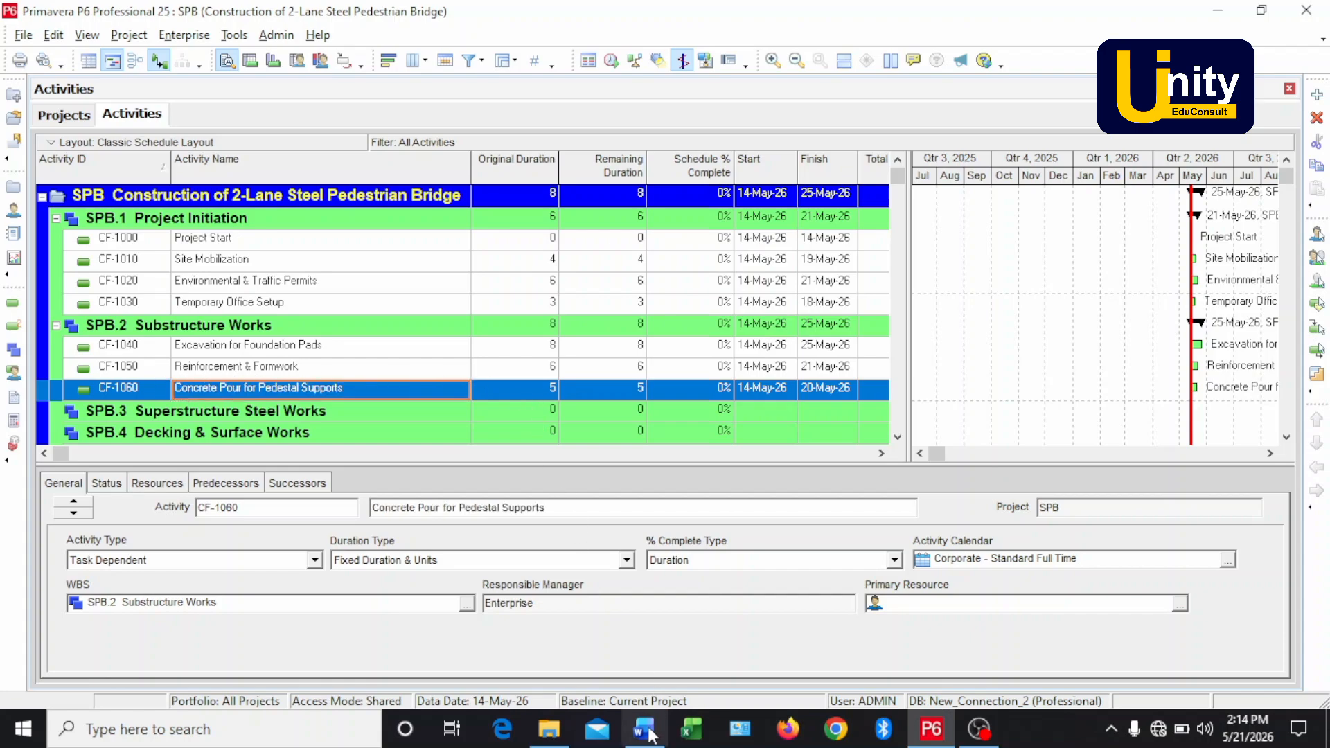
click(654, 676)
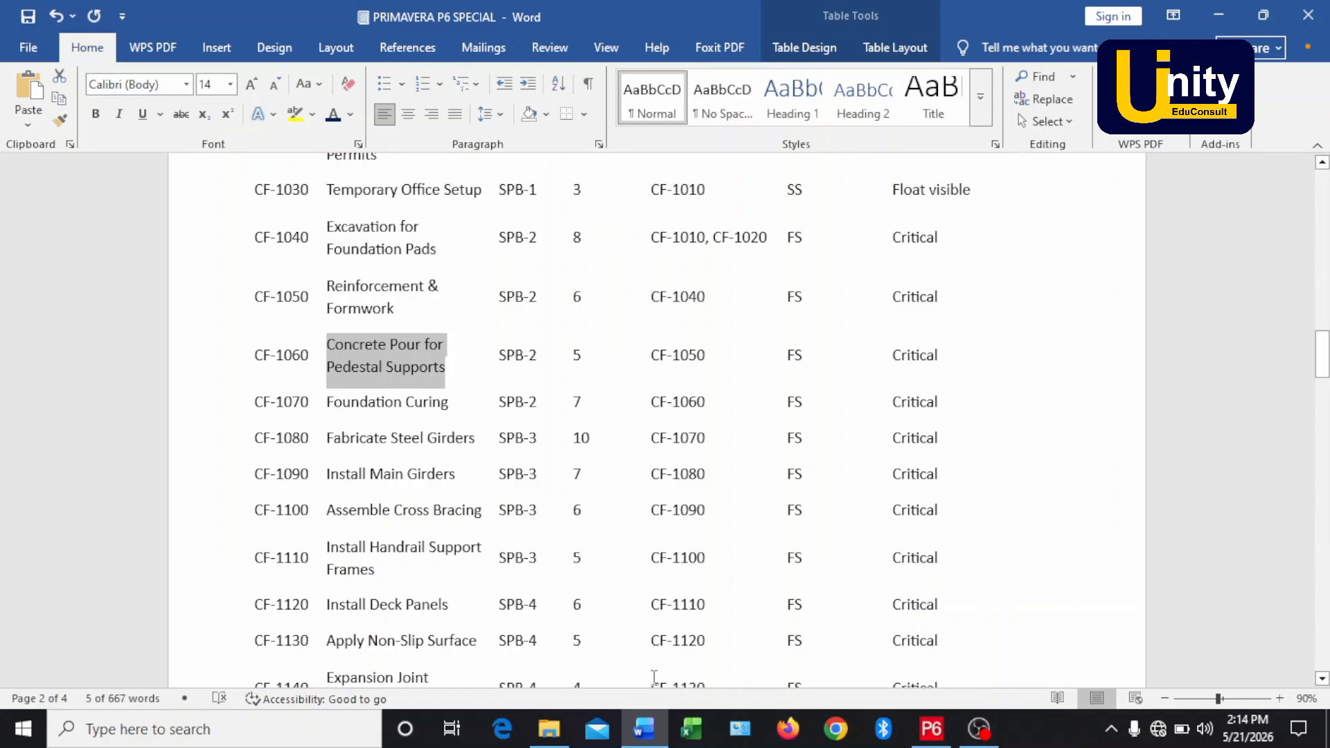
key(alt+Tab)
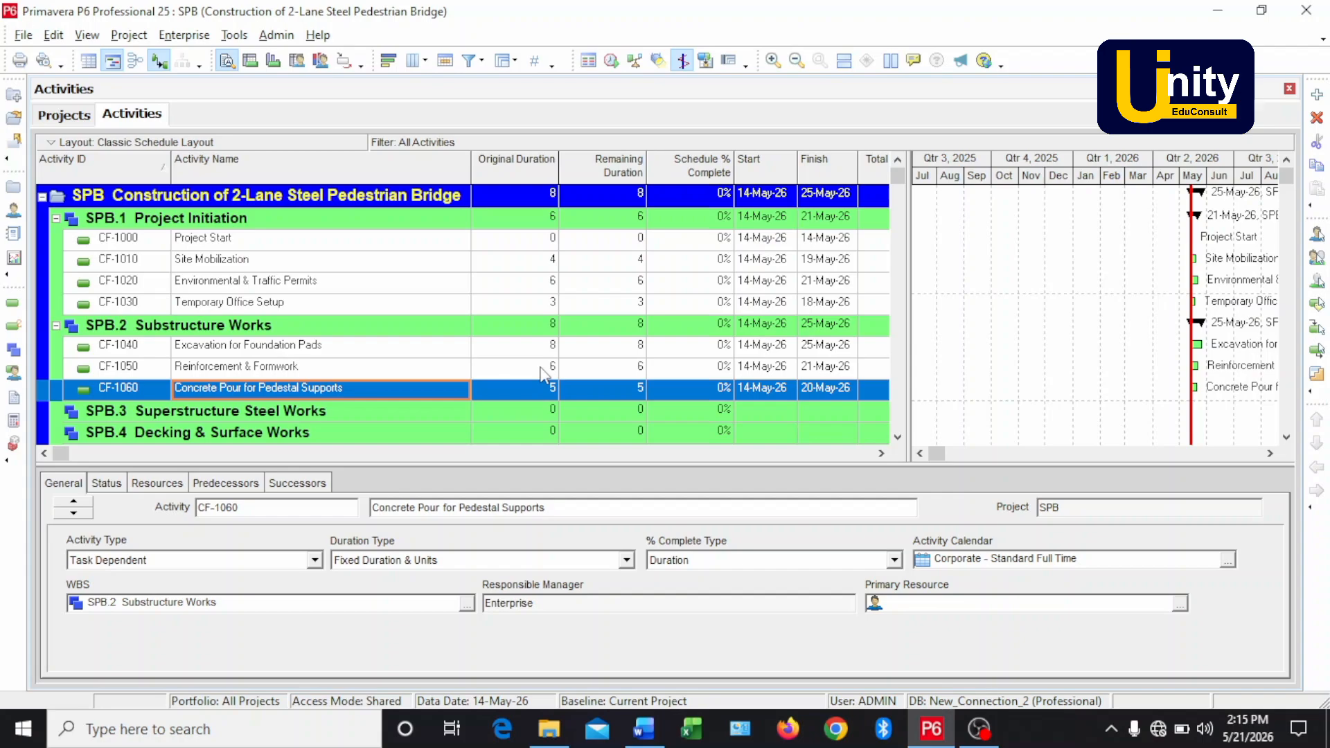
- Add an activity below Concrete Pour for Pedestal Supports and name it "Foundation Curing", copied from the Word activities table
key(Insert)
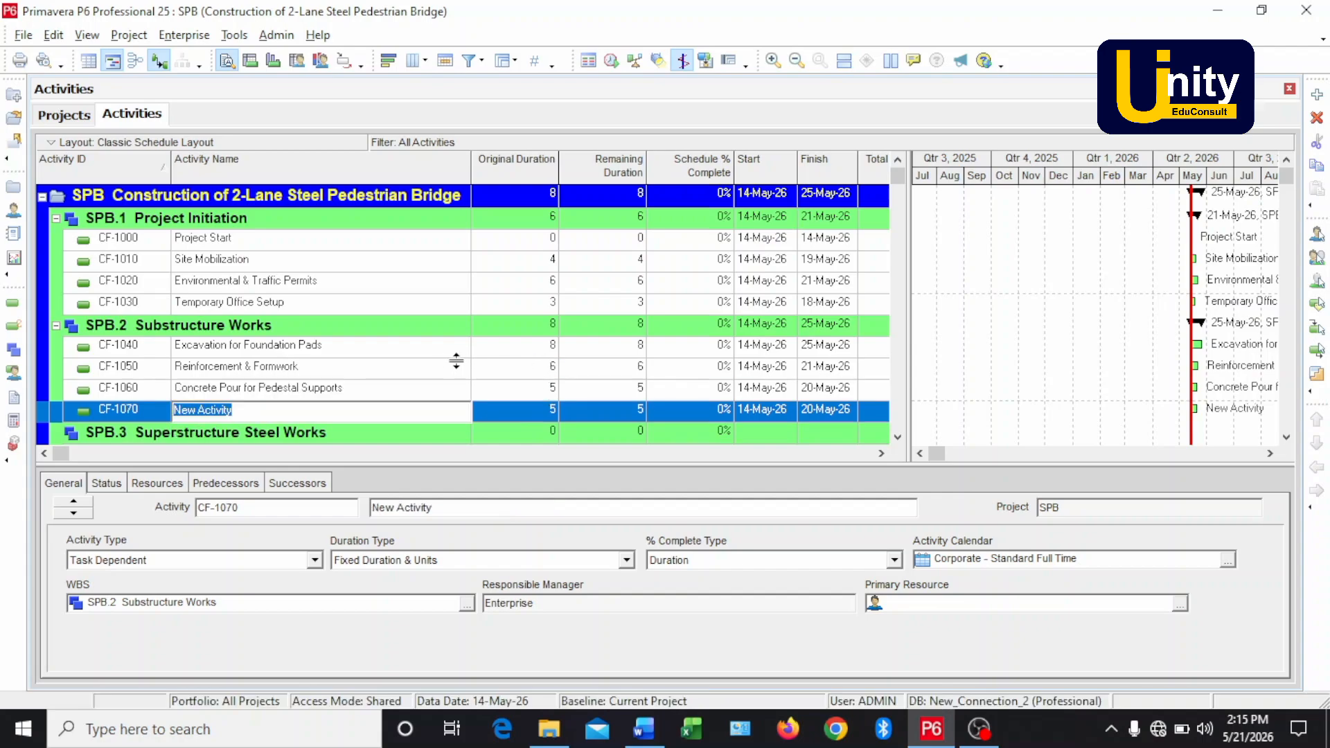
click(644, 728)
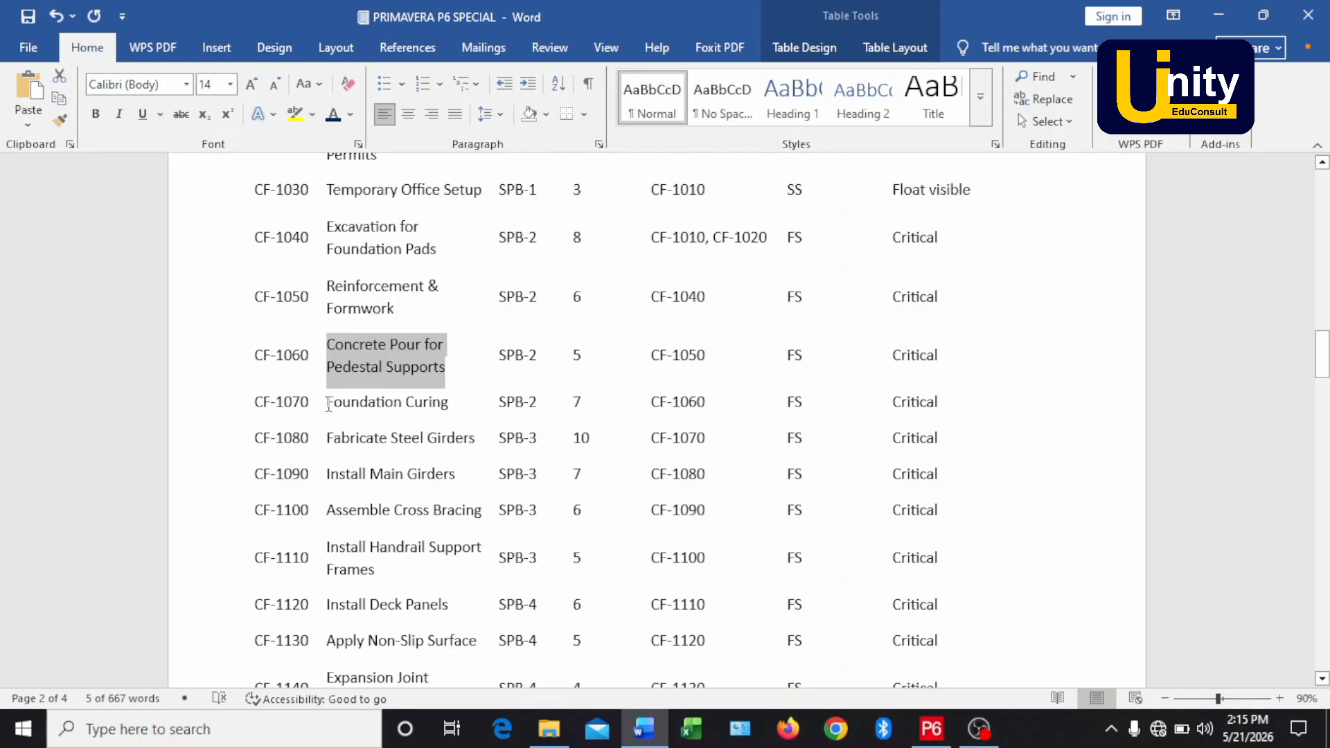
drag(328, 404, 447, 409)
key(ctrl+c)
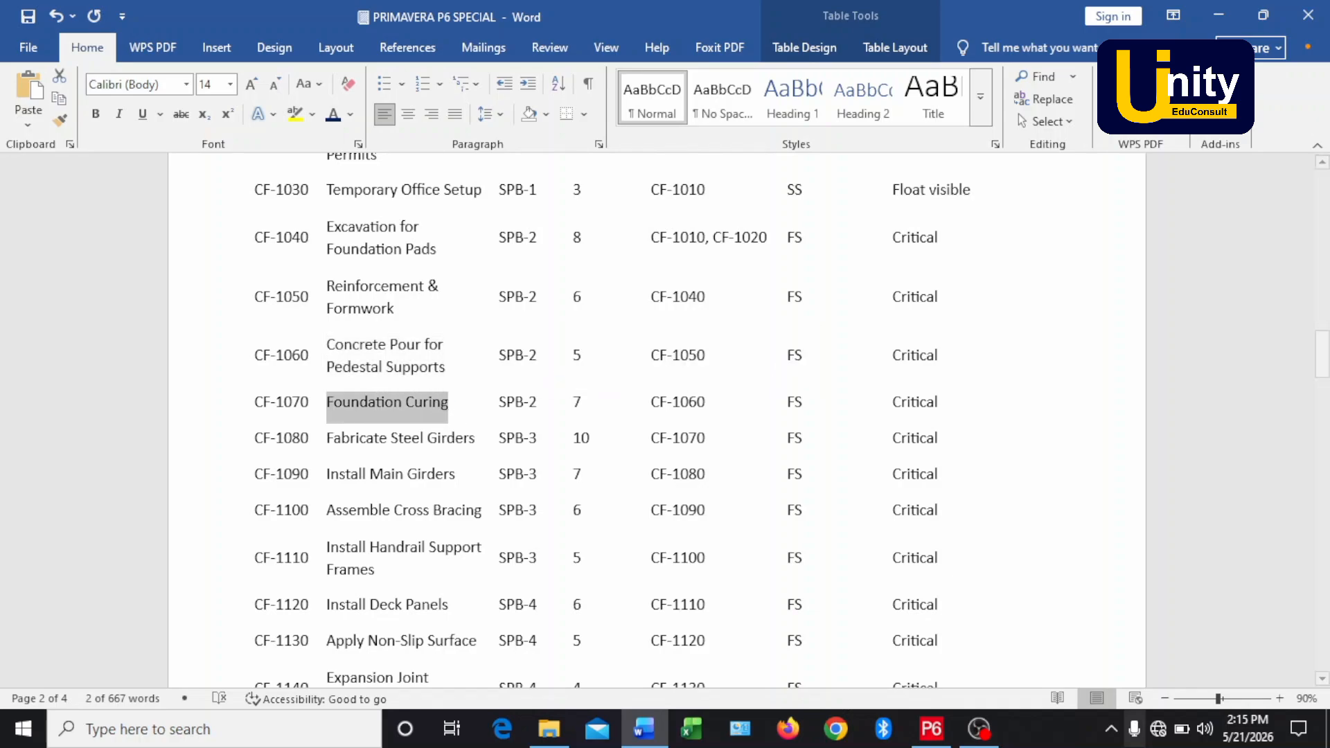
mouse_move(931, 729)
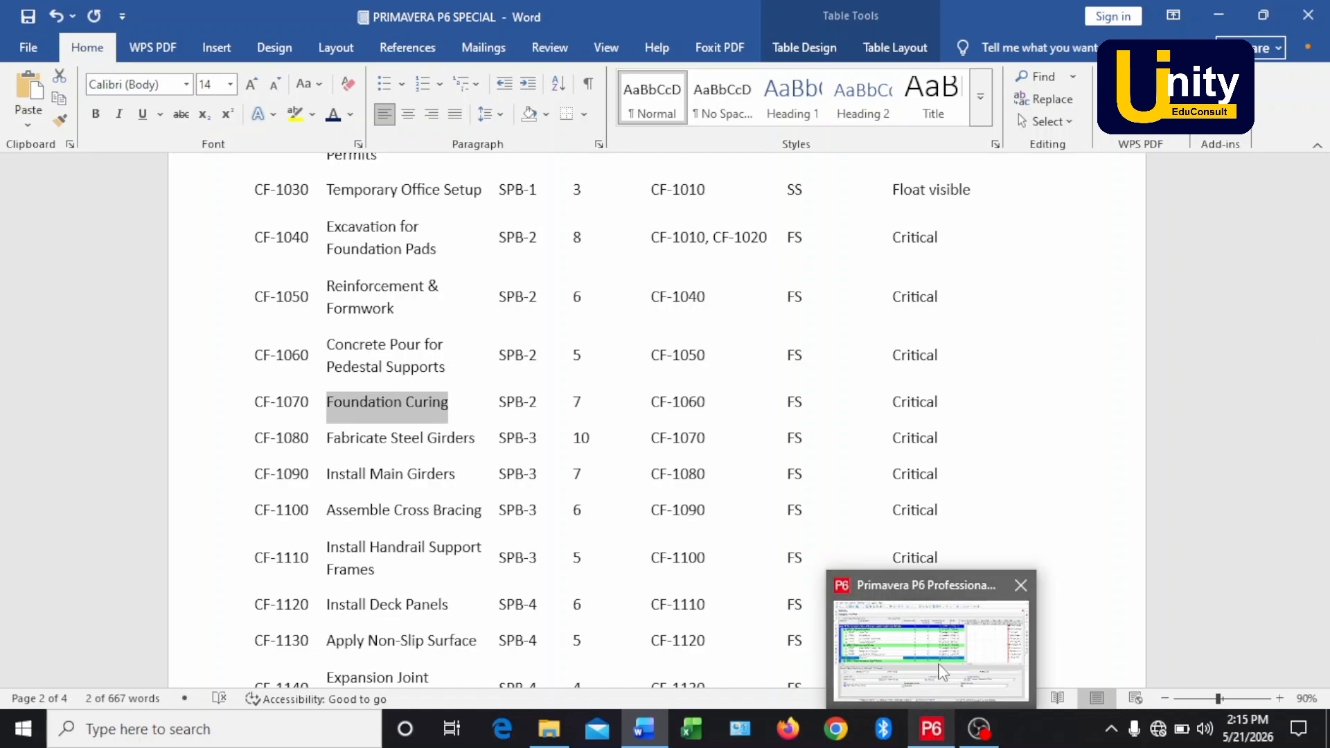
click(931, 644)
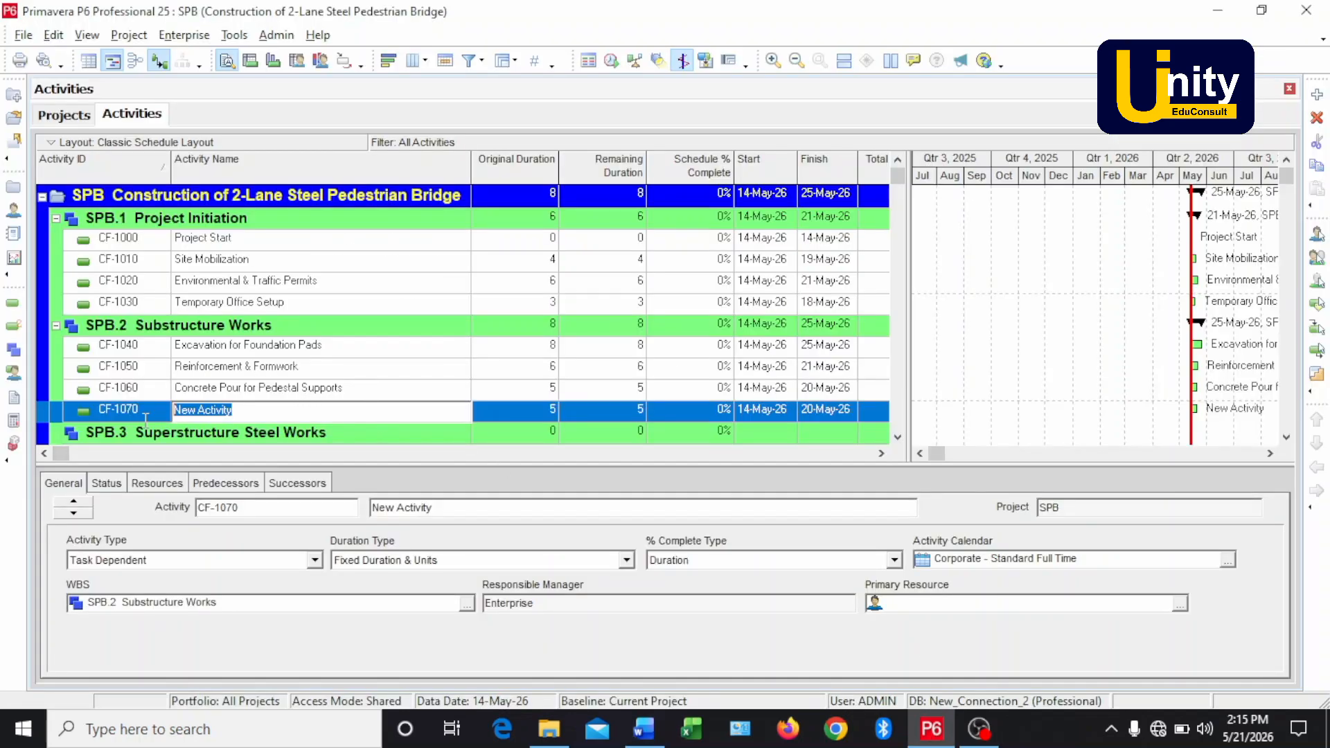
key(ctrl+v)
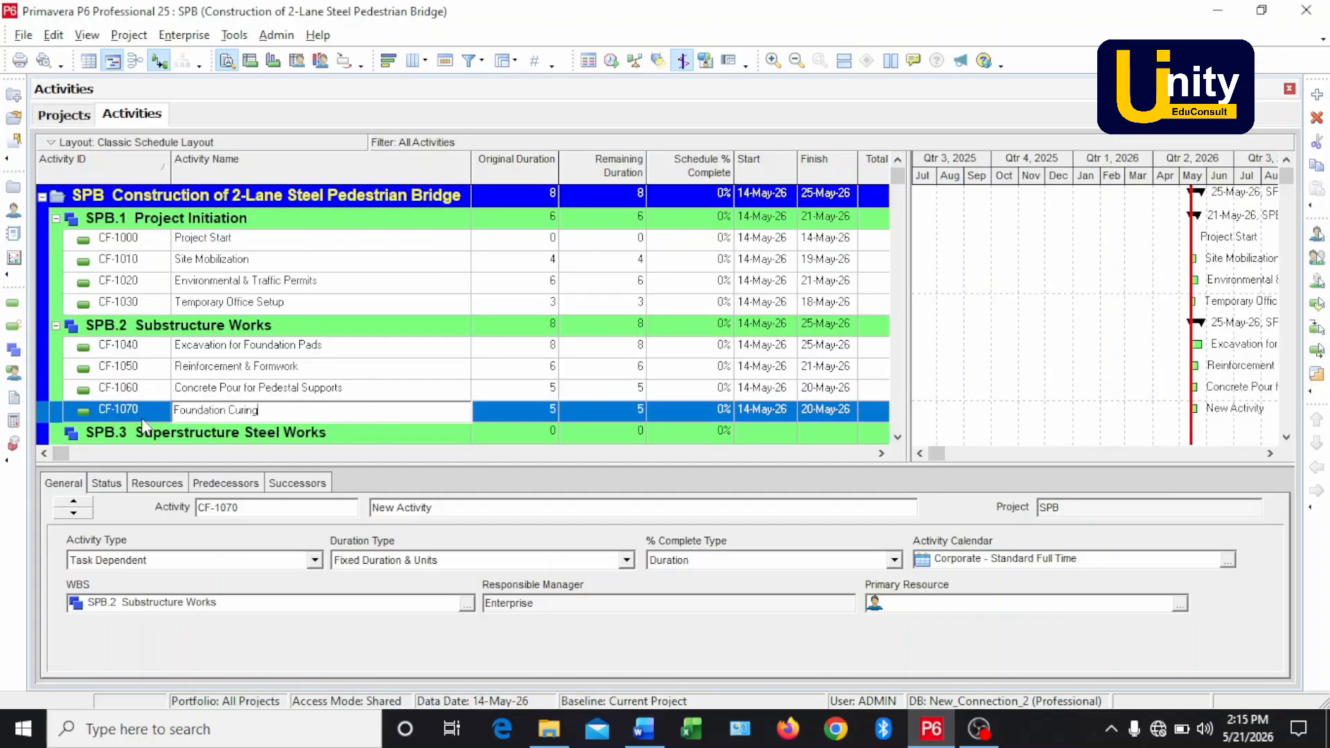
key(Return)
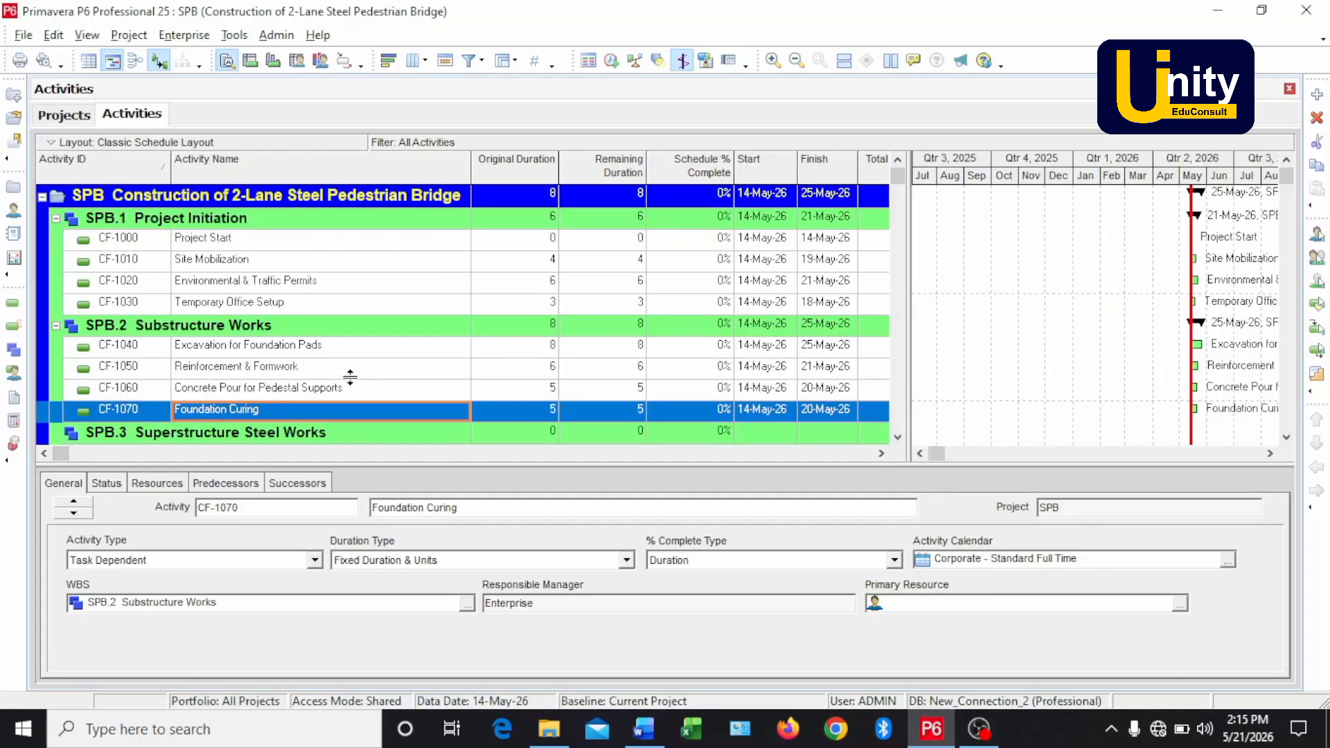
- Set the original duration of Foundation Curing to 7
click(554, 412)
click(552, 410)
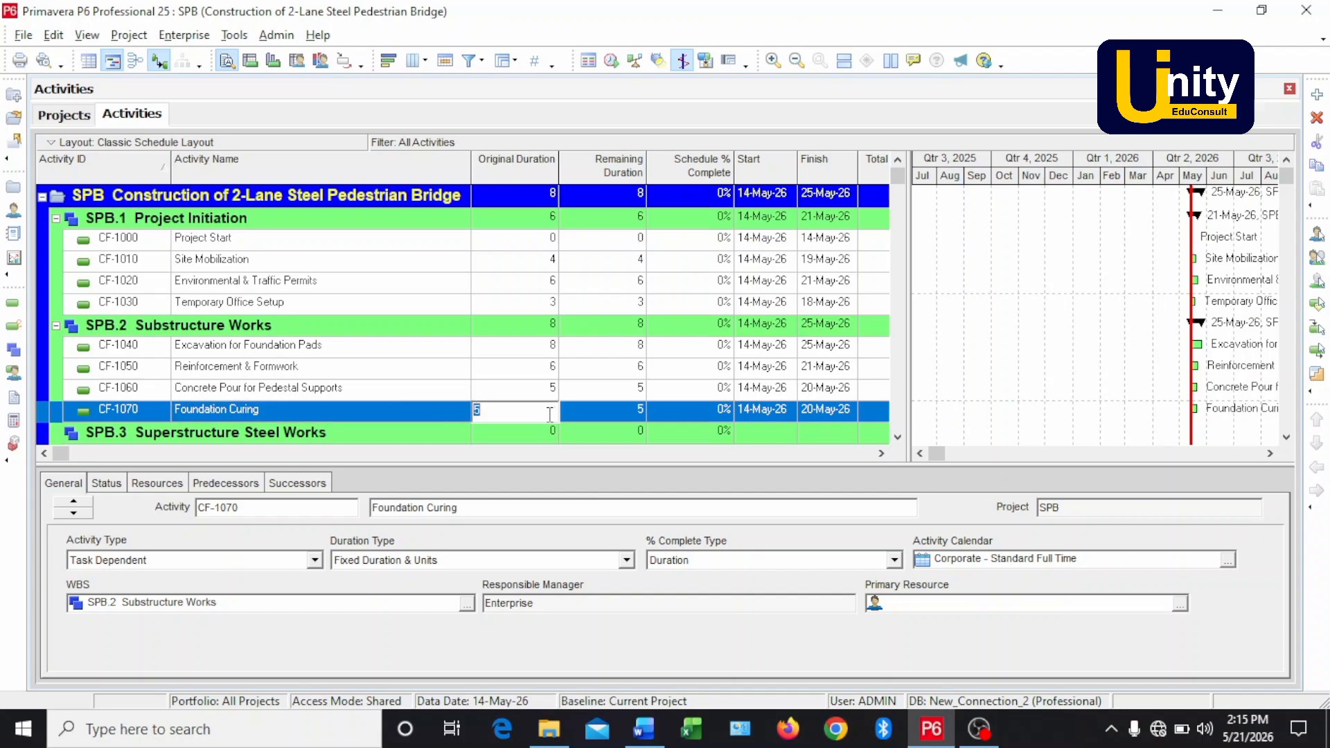
text(7)
key(Return)
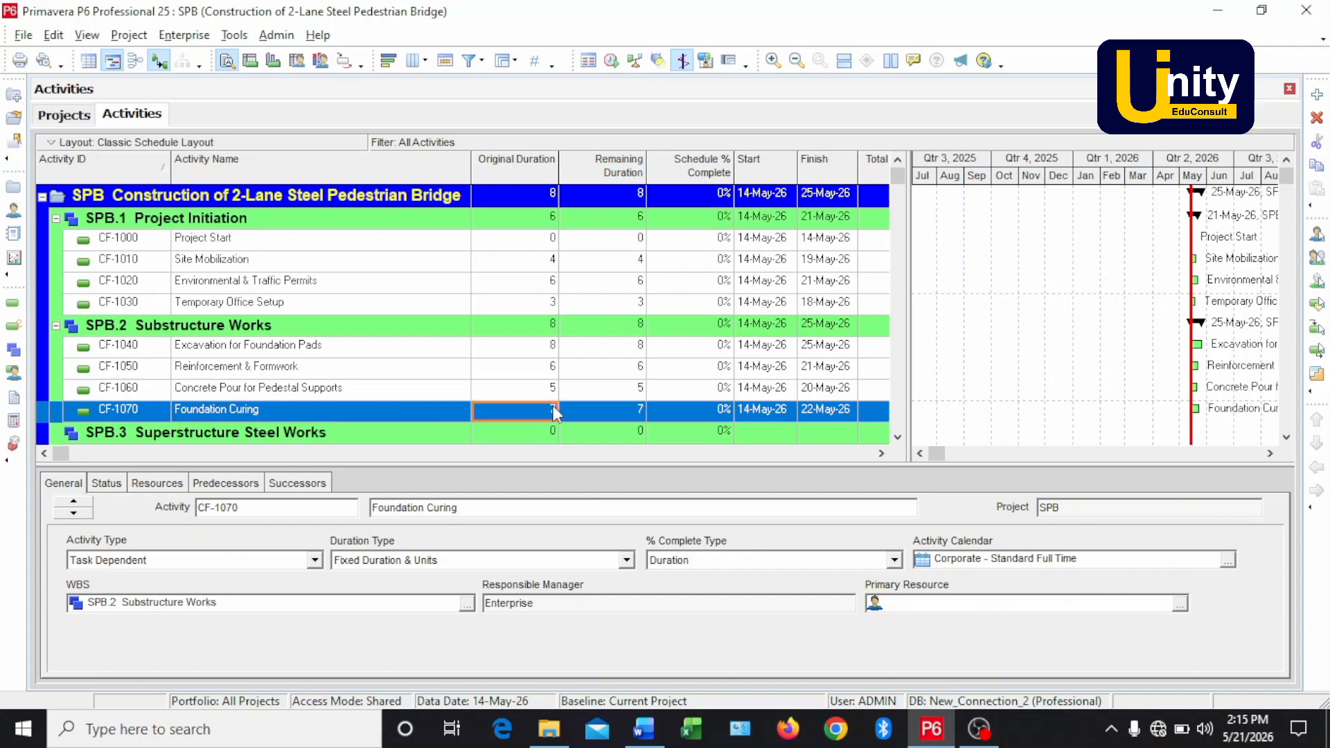